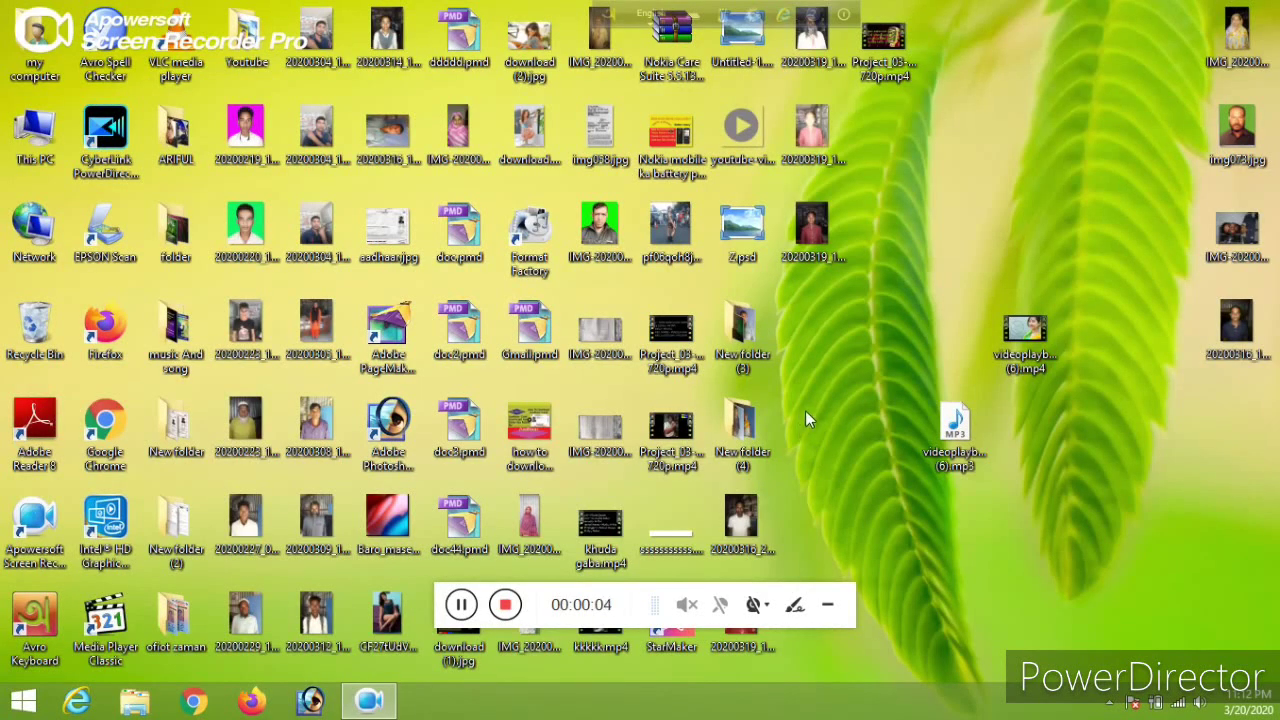
Refresh the desktop five times from its right-click menu
{"action": "right_click", "coordinate": [1018, 176]}
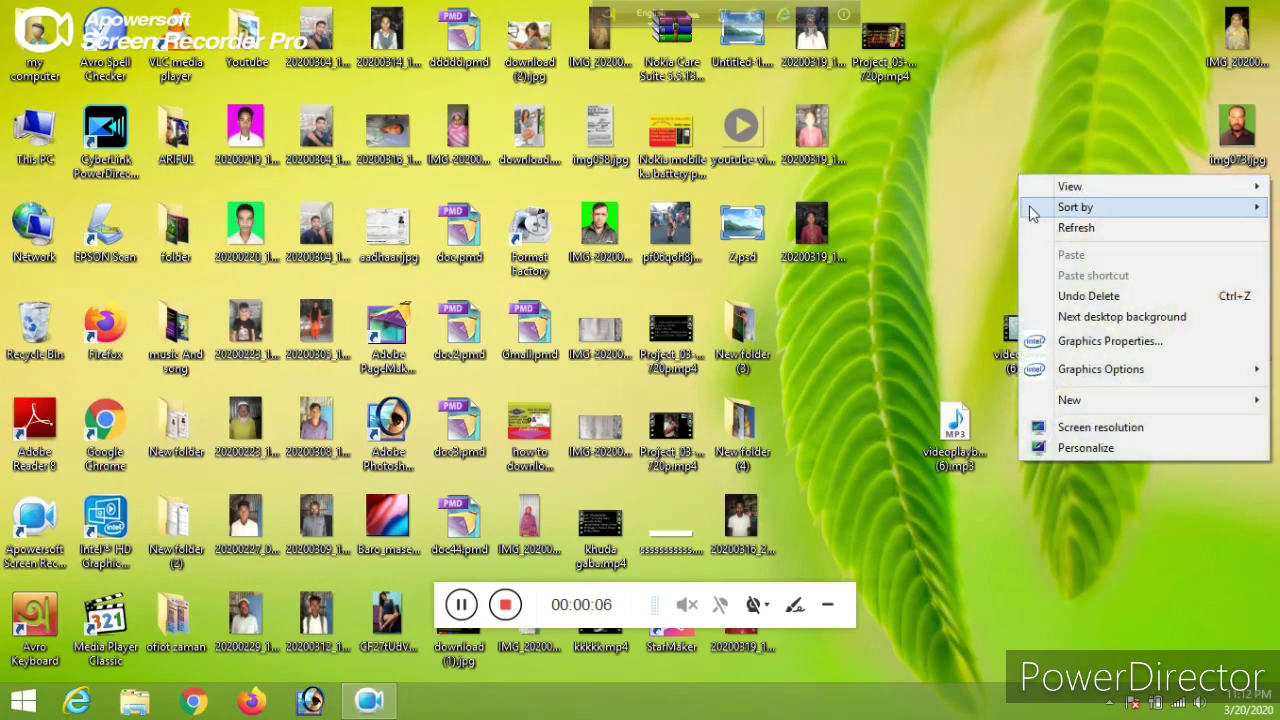
{"action": "left_click", "coordinate": [1044, 228]}
{"action": "right_click", "coordinate": [1037, 130]}
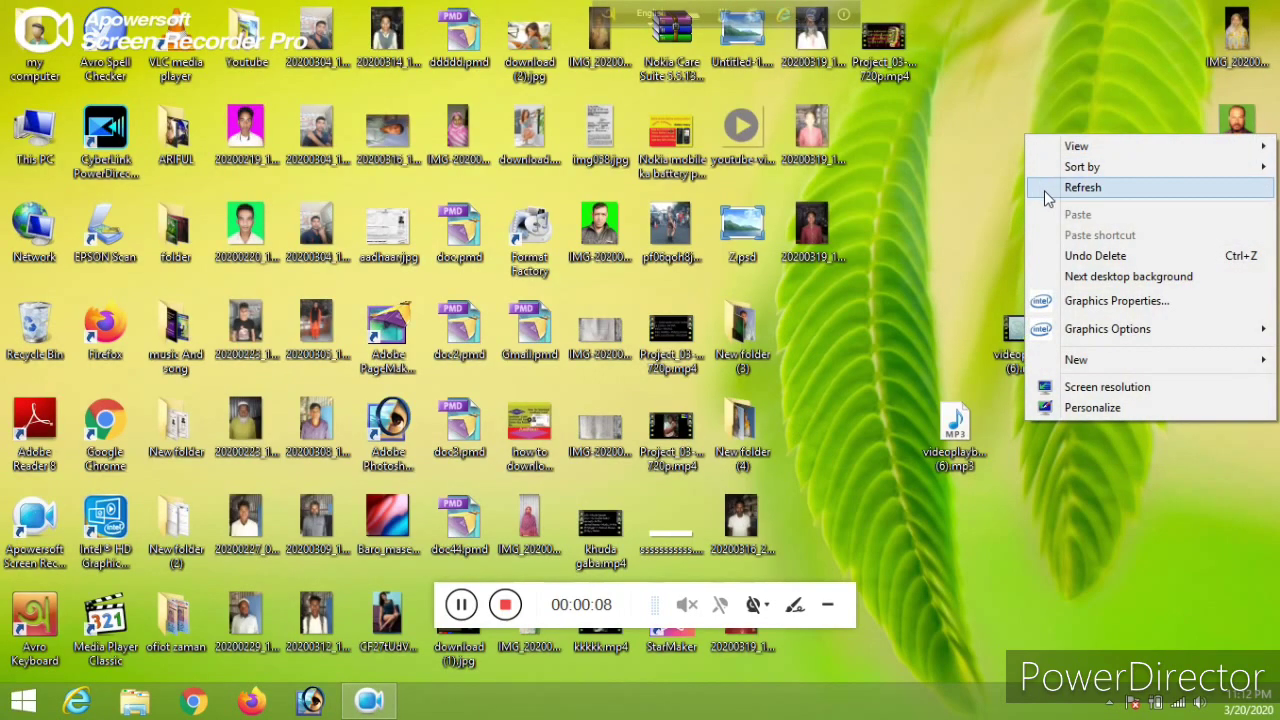
{"action": "left_click", "coordinate": [1088, 178]}
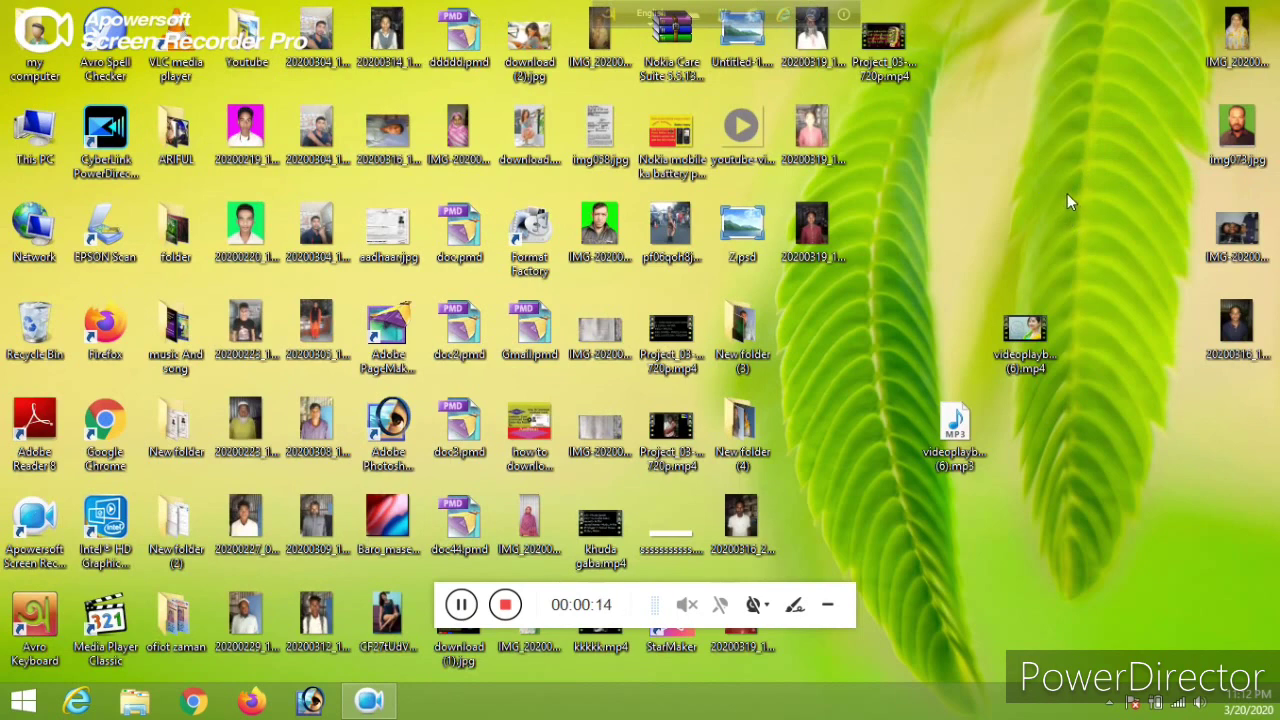
{"action": "right_click", "coordinate": [1030, 156]}
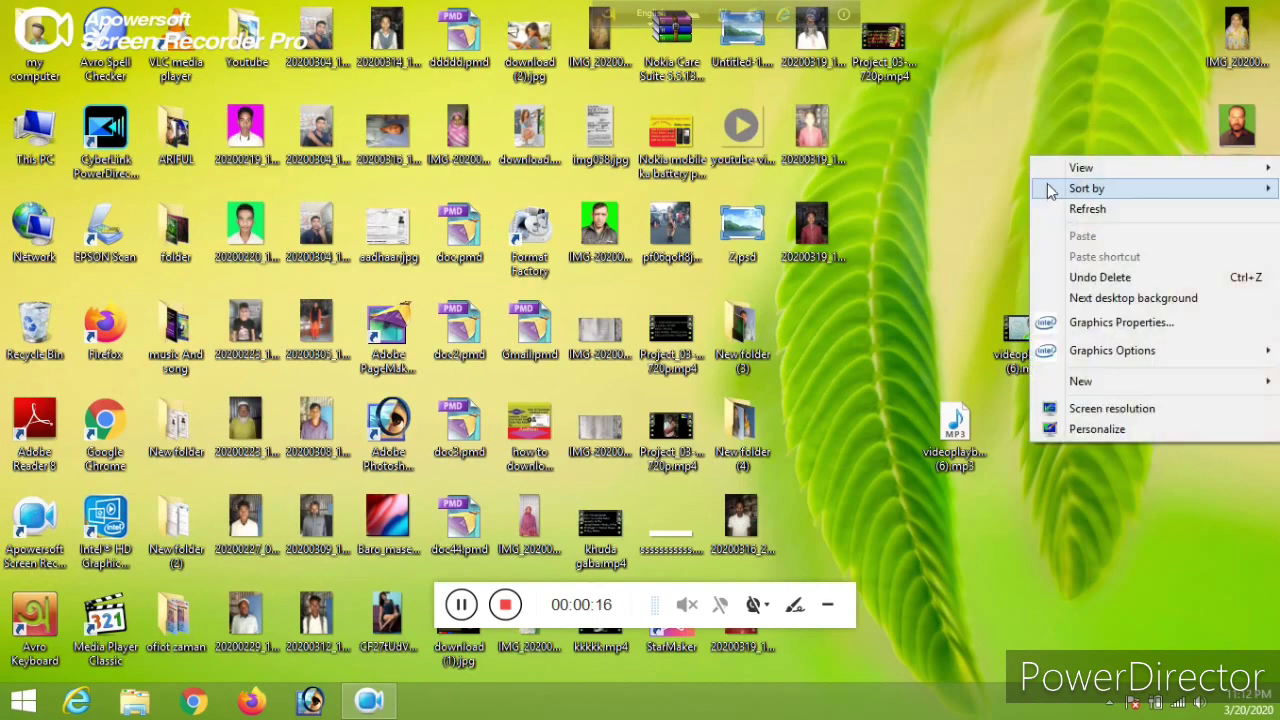
{"action": "left_click", "coordinate": [1056, 207]}
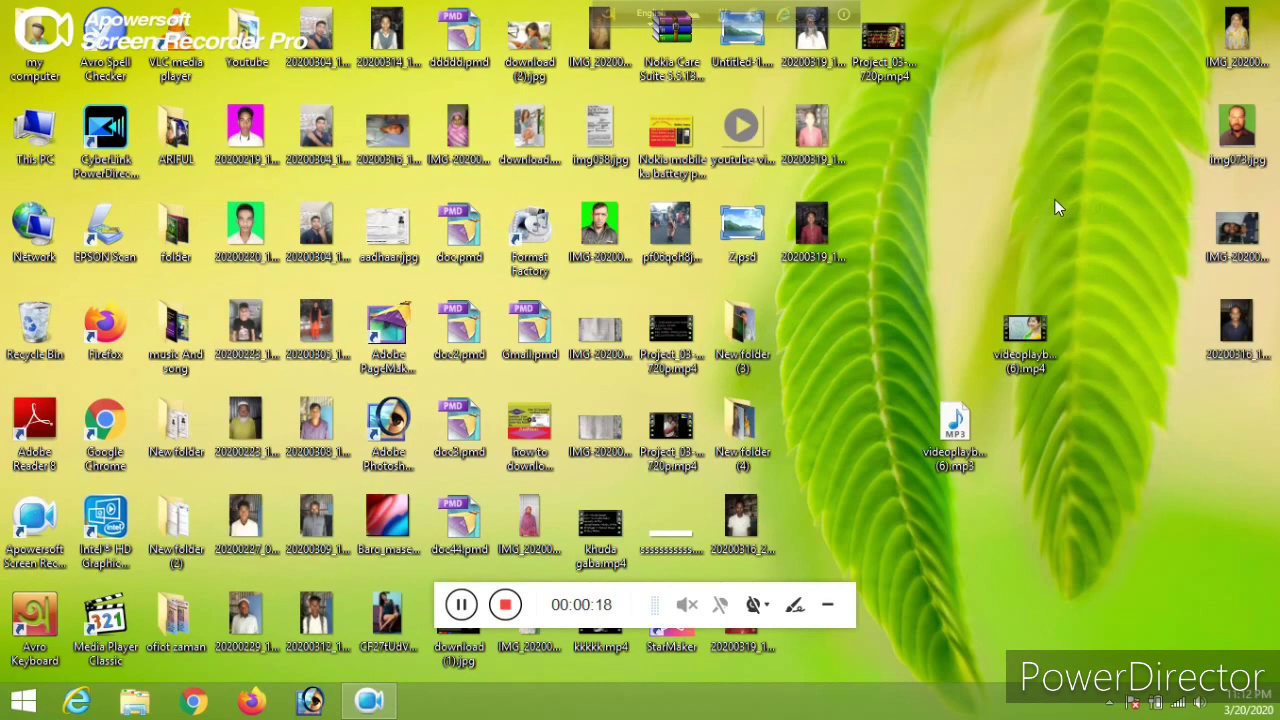
{"action": "right_click", "coordinate": [1039, 140]}
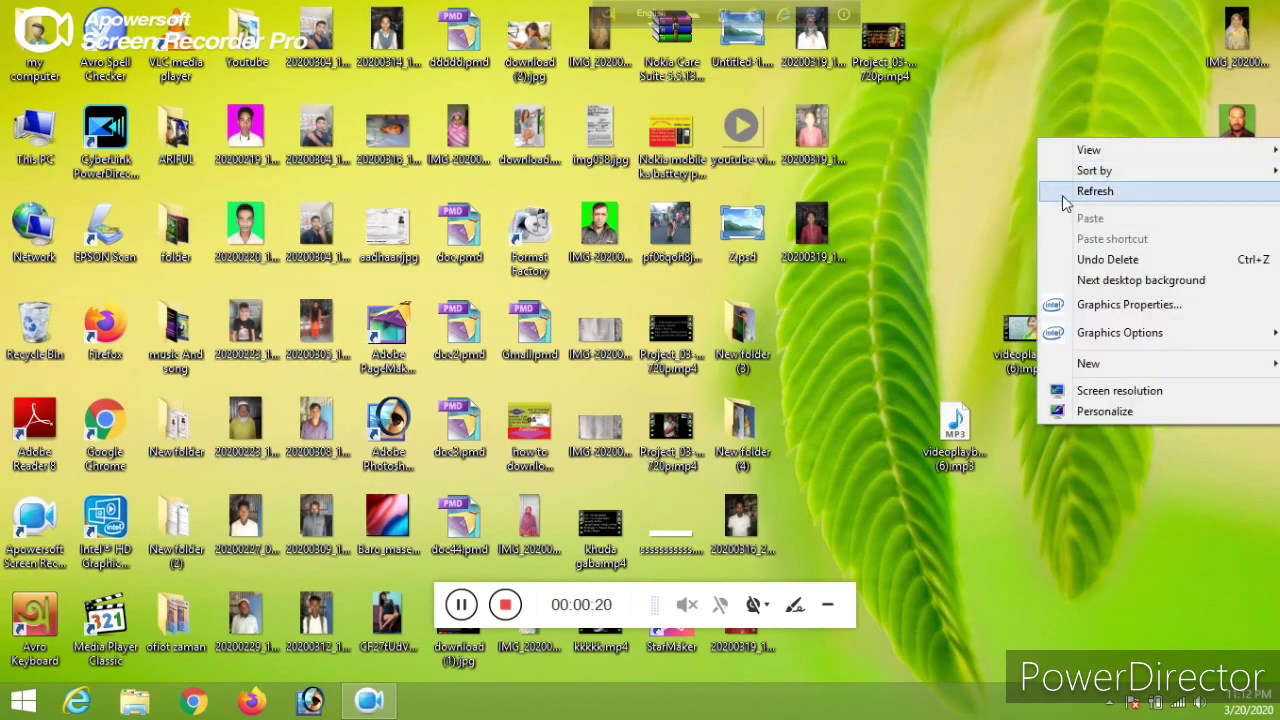
{"action": "left_click", "coordinate": [1063, 186]}
{"action": "right_click", "coordinate": [1039, 140]}
{"action": "left_click", "coordinate": [1063, 186]}
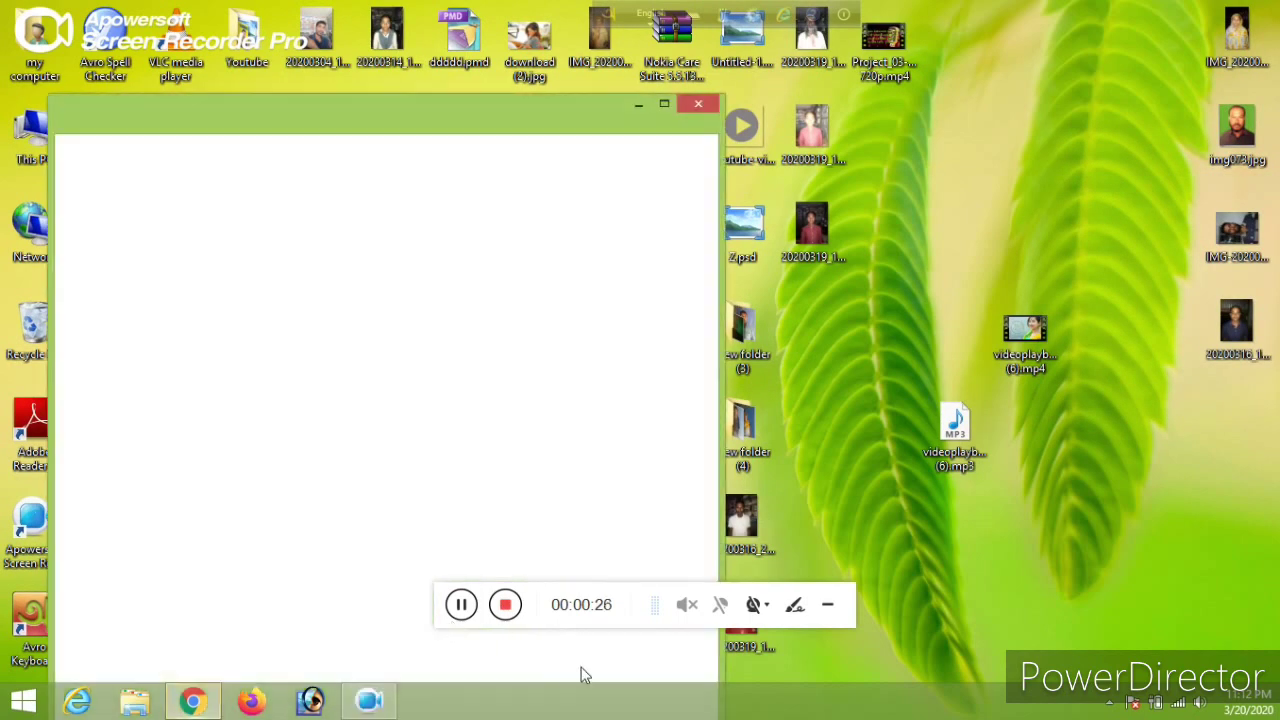
Maximize Chrome and search Google for 'jahnabi software' from the address bar suggestion
{"action": "left_click", "coordinate": [663, 104]}
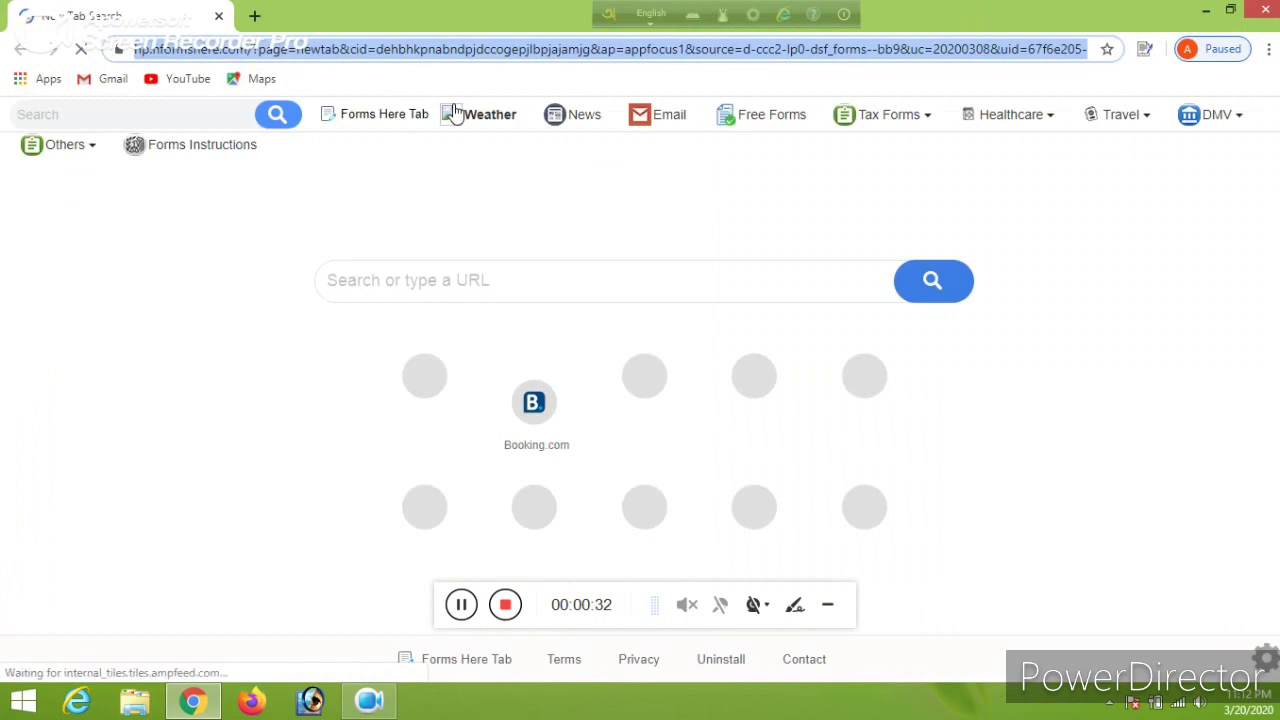
{"action": "type", "text": "ja"}
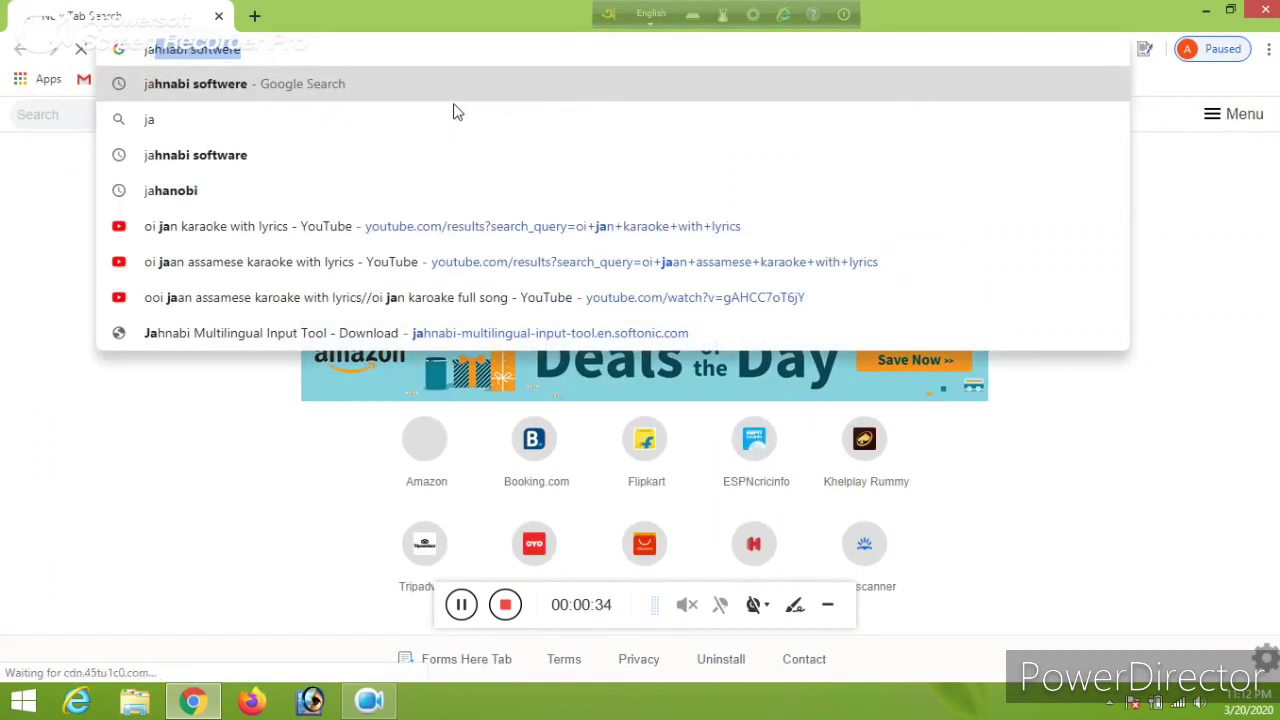
{"action": "type", "text": "hnabi softwere"}
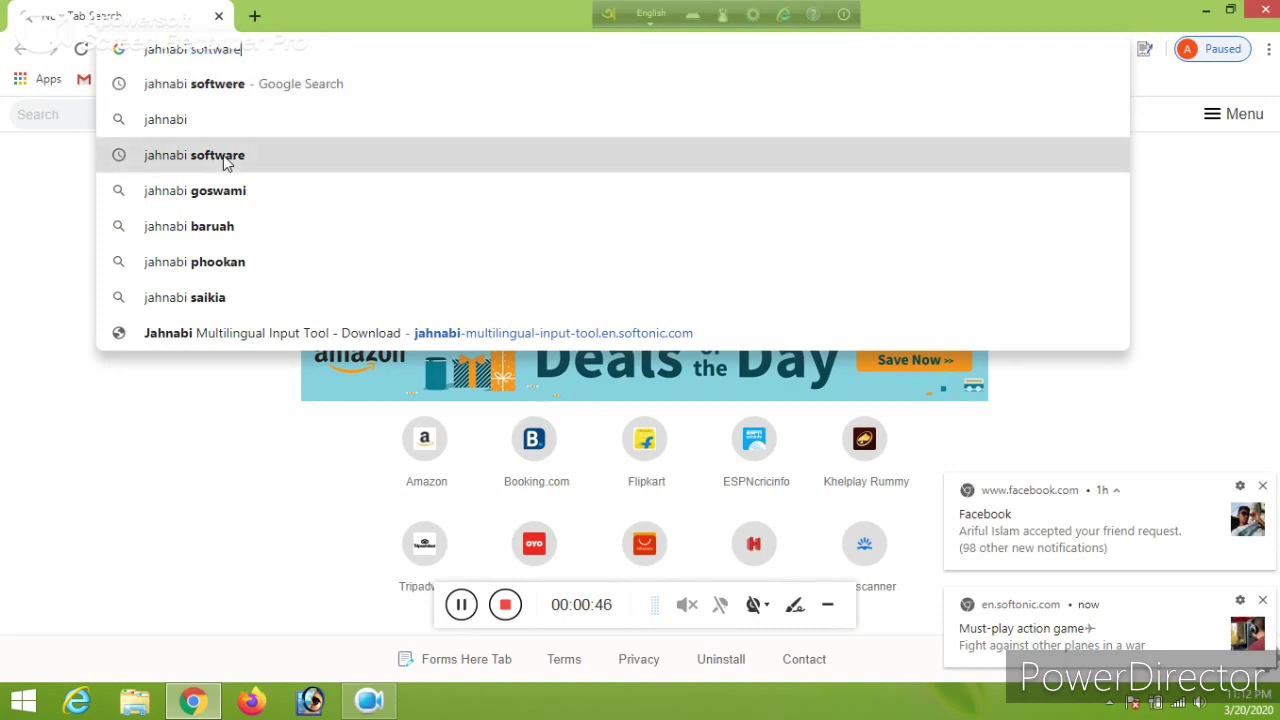
{"action": "left_click", "coordinate": [225, 163]}
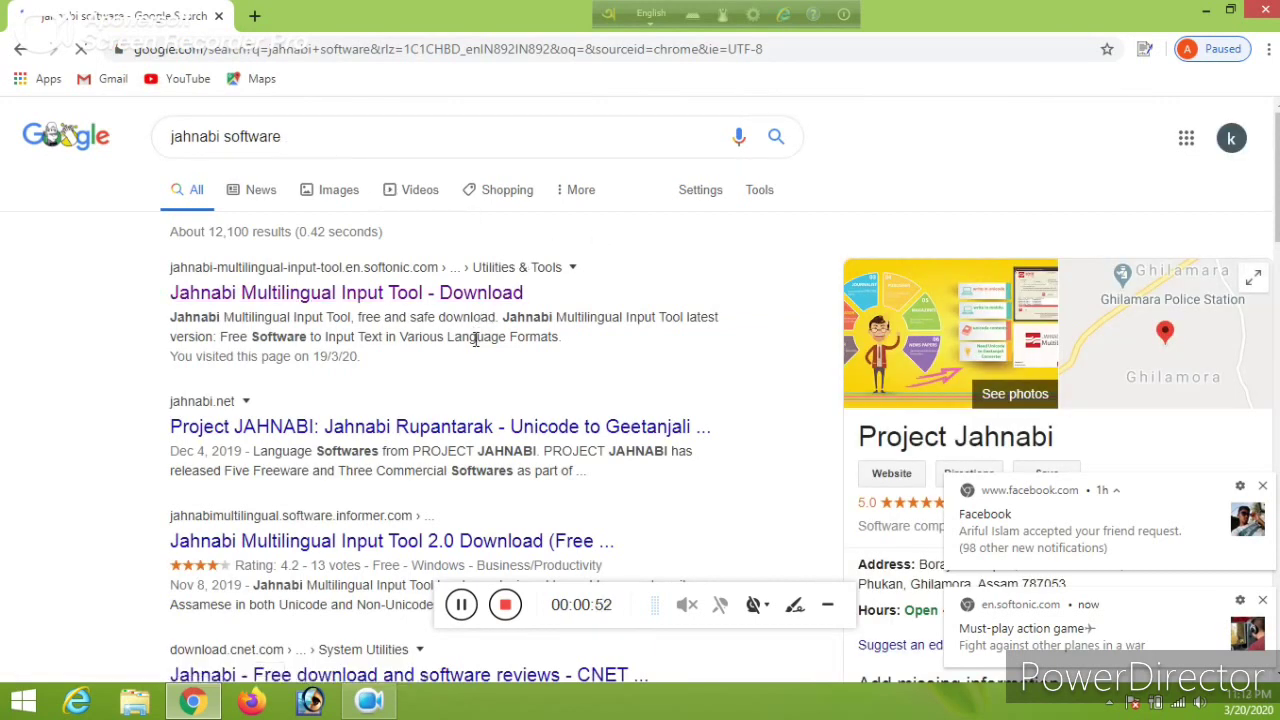
{"action": "scroll", "coordinate": [474, 366], "scroll_direction": "down", "scroll_amount": 3}
{"action": "scroll", "coordinate": [443, 346], "scroll_direction": "up", "scroll_amount": 3}
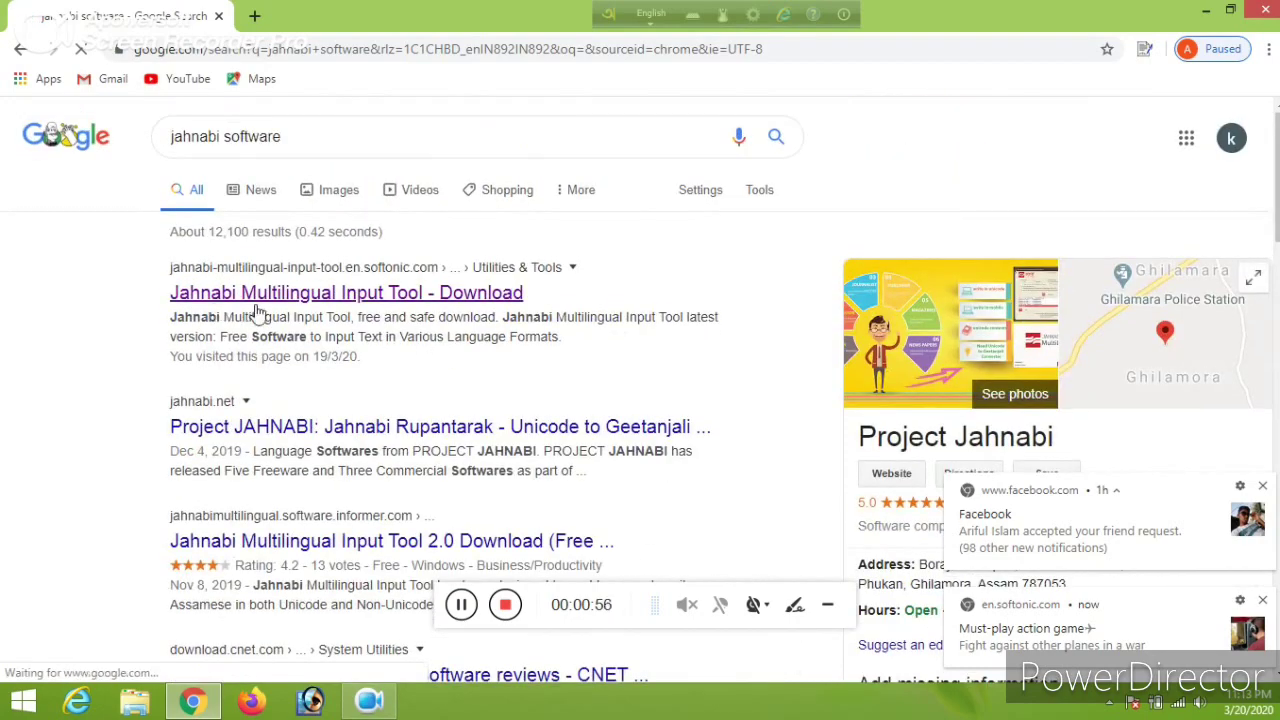
Open Softonic's Jahnabi Multilingual Input Tool page and start the download, accepting the OperaSetup.exe offer
{"action": "left_click", "coordinate": [298, 294]}
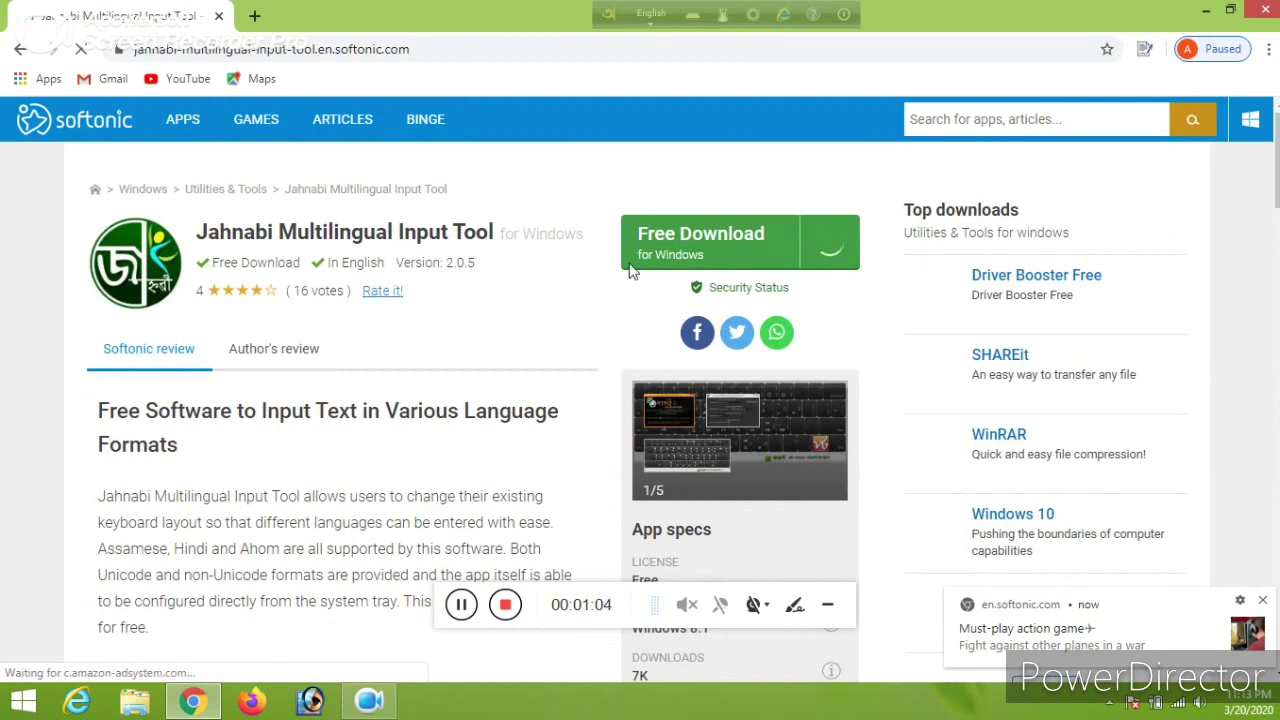
{"action": "left_click", "coordinate": [712, 254]}
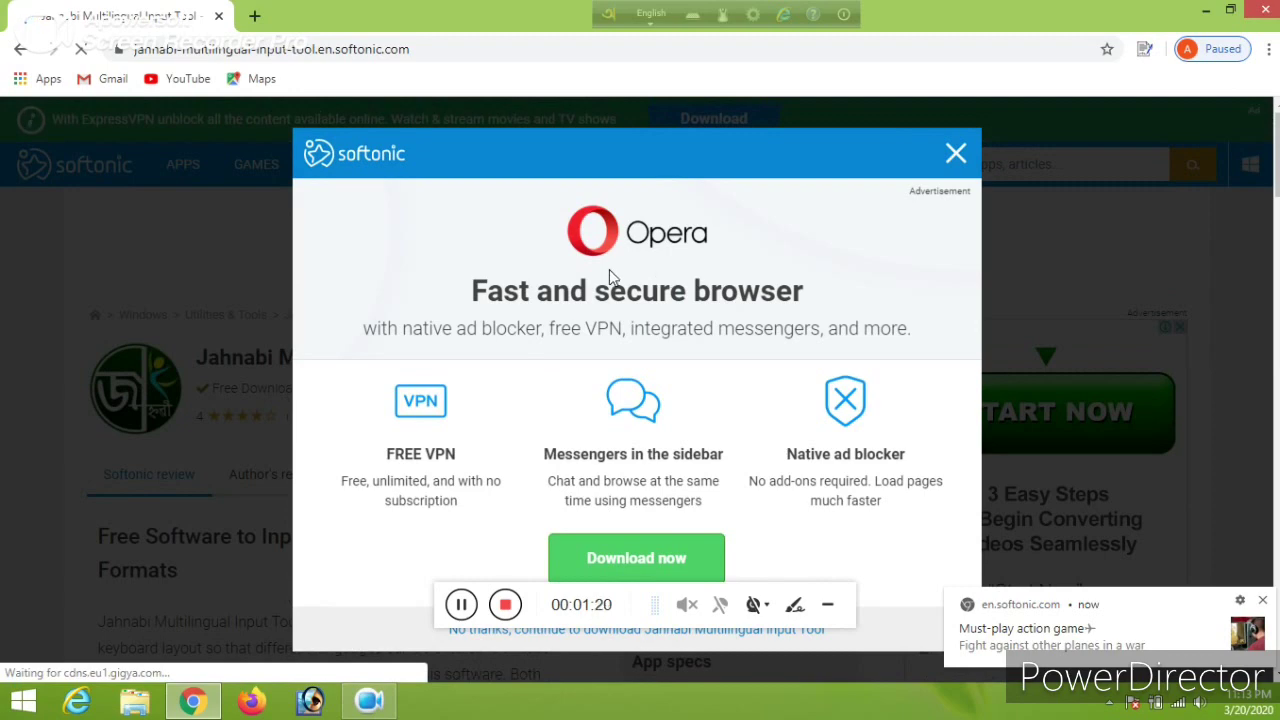
{"action": "left_click", "coordinate": [624, 559]}
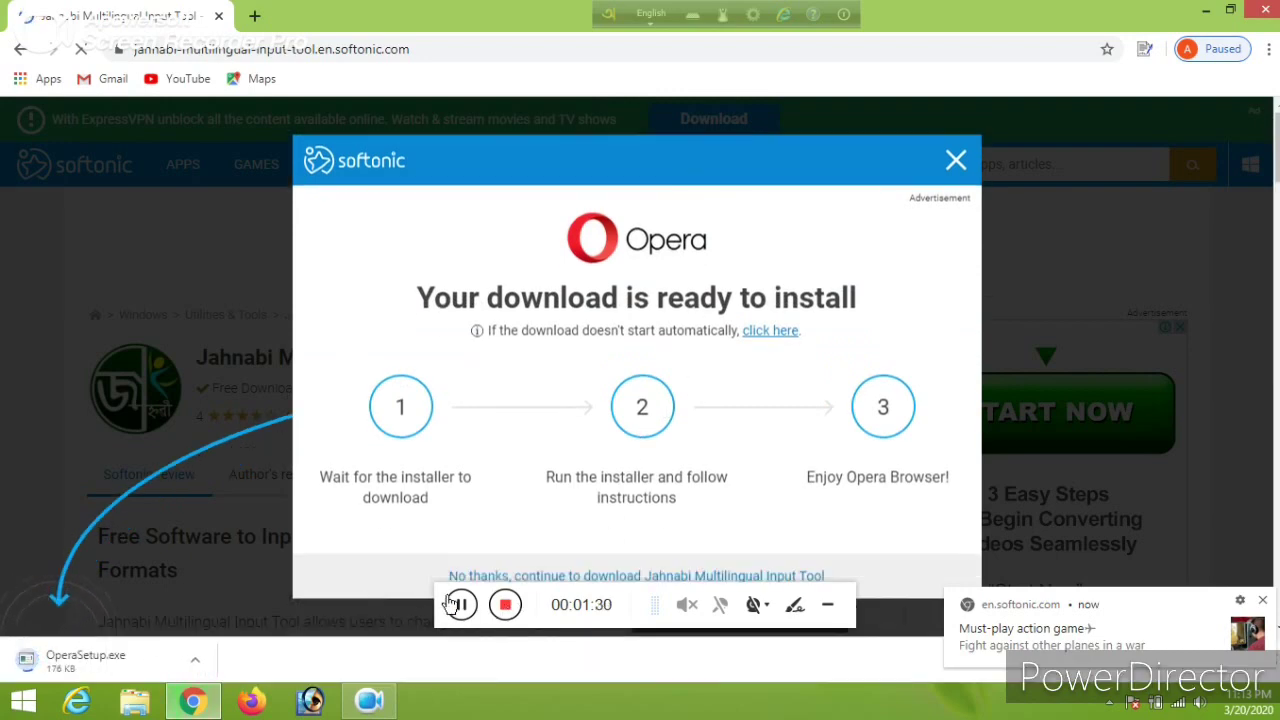
{"action": "left_click_drag", "start_coordinate": [461, 604], "coordinate": [488, 645]}
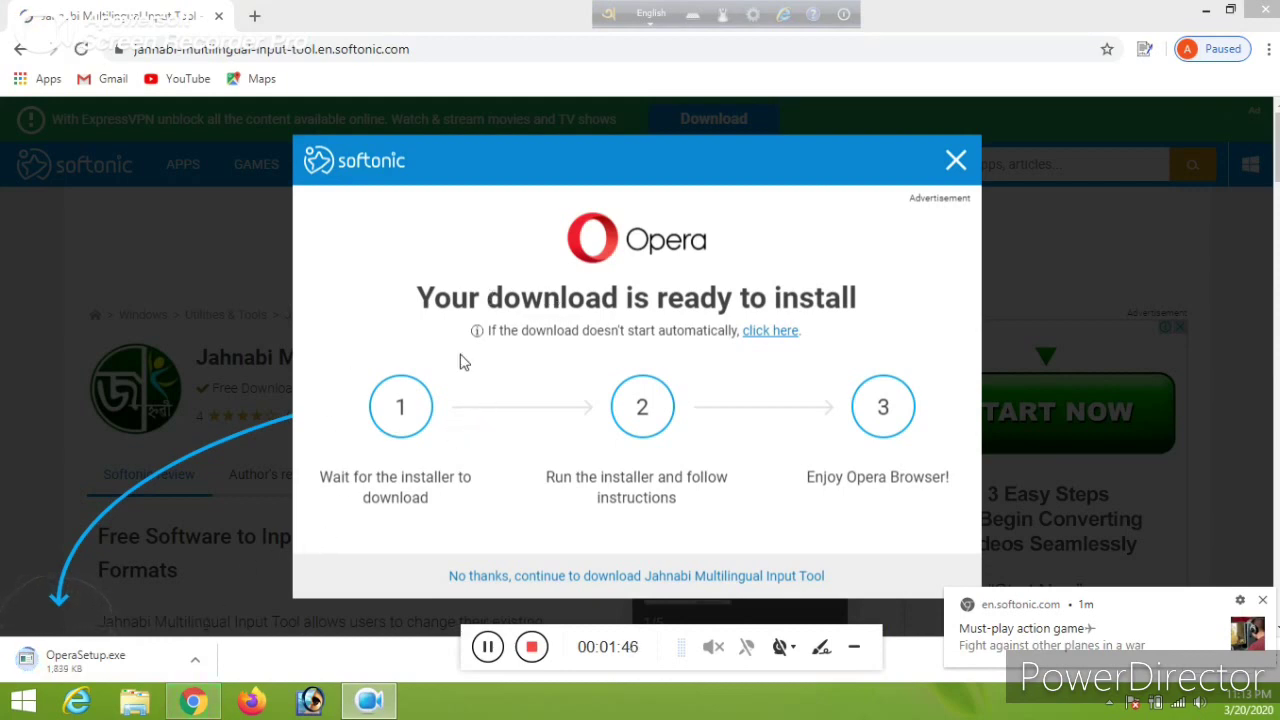
Minimize Chrome and open This PC > Downloads > ASSAMESE TYPE SOFTWARE
{"action": "left_click", "coordinate": [1205, 10]}
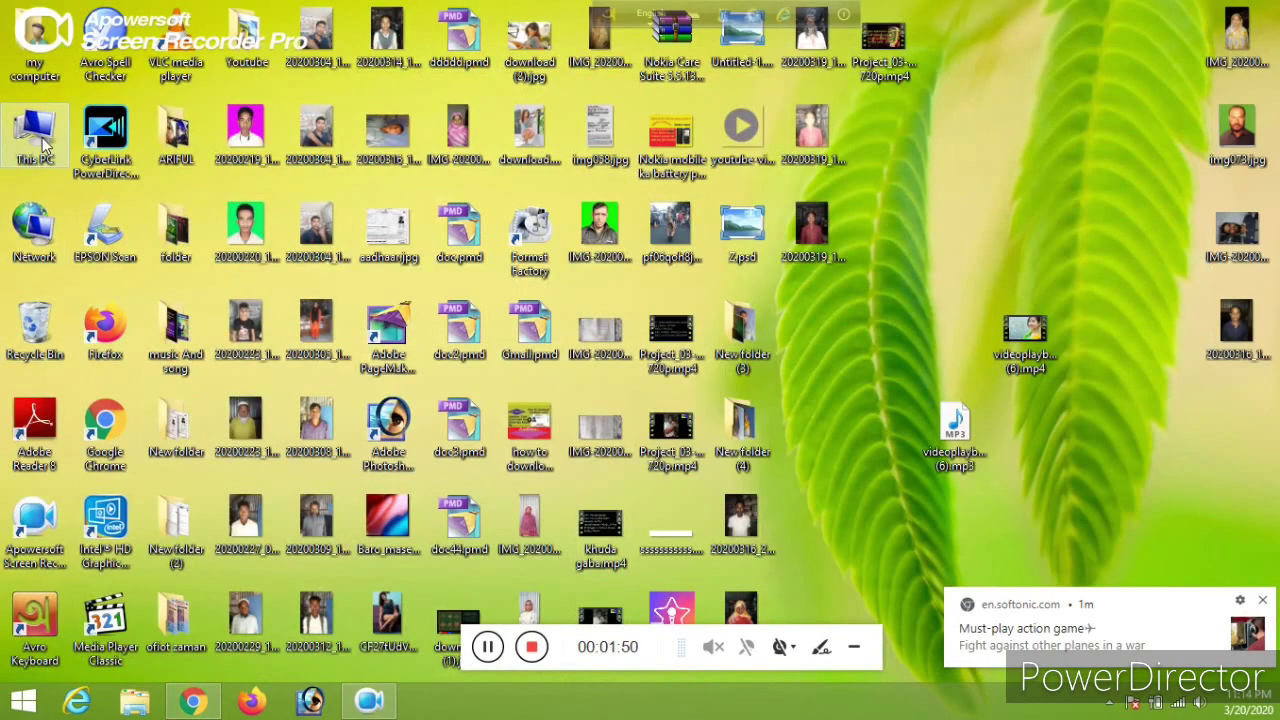
{"action": "double_click", "coordinate": [36, 135]}
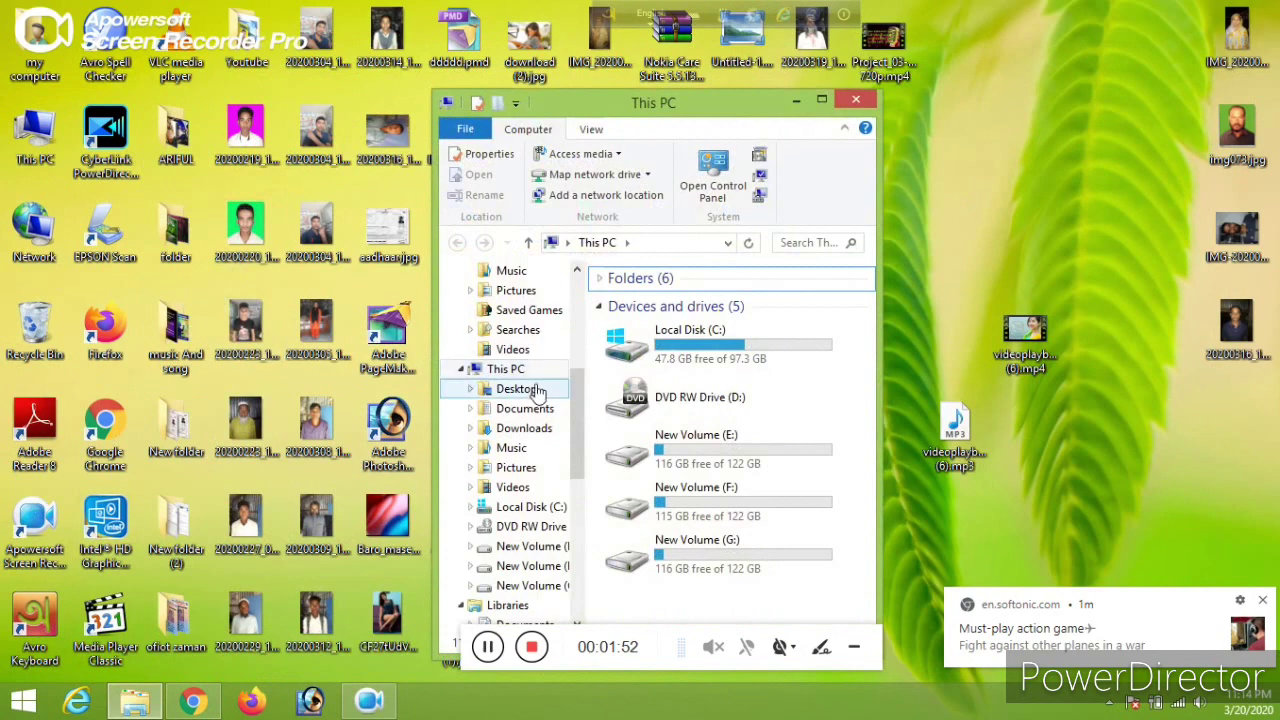
{"action": "left_click", "coordinate": [530, 428]}
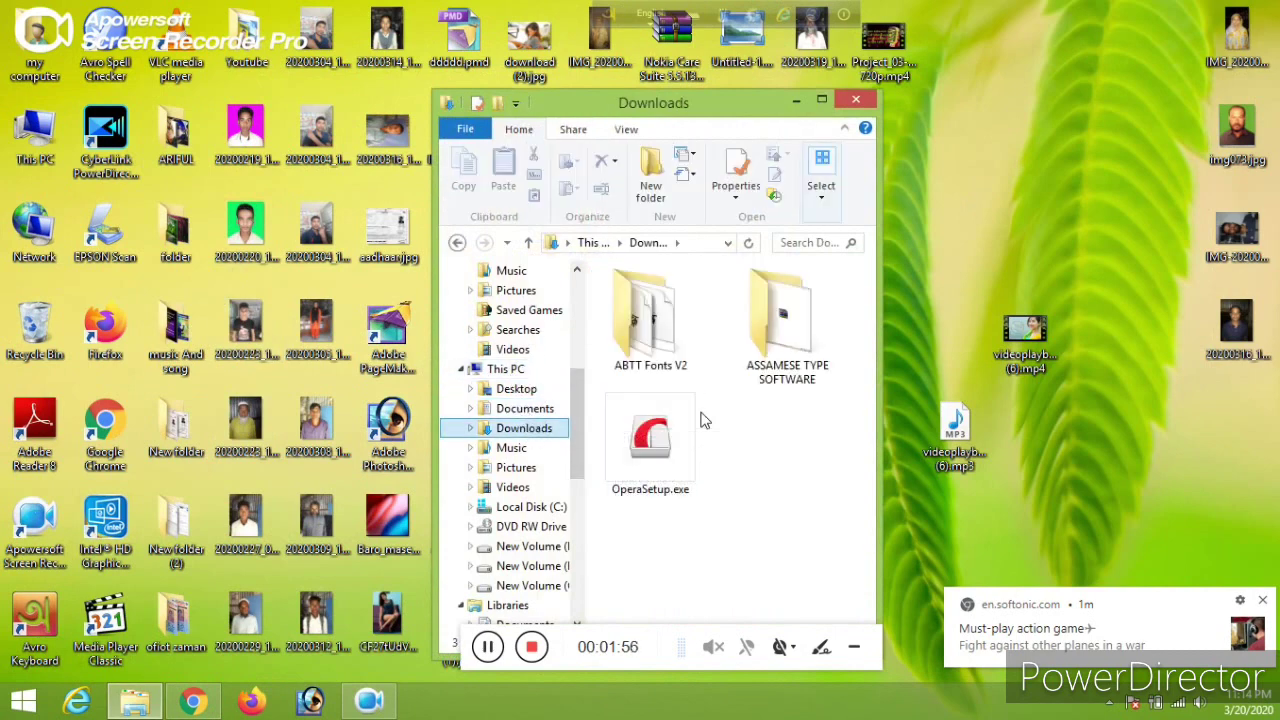
{"action": "double_click", "coordinate": [791, 318]}
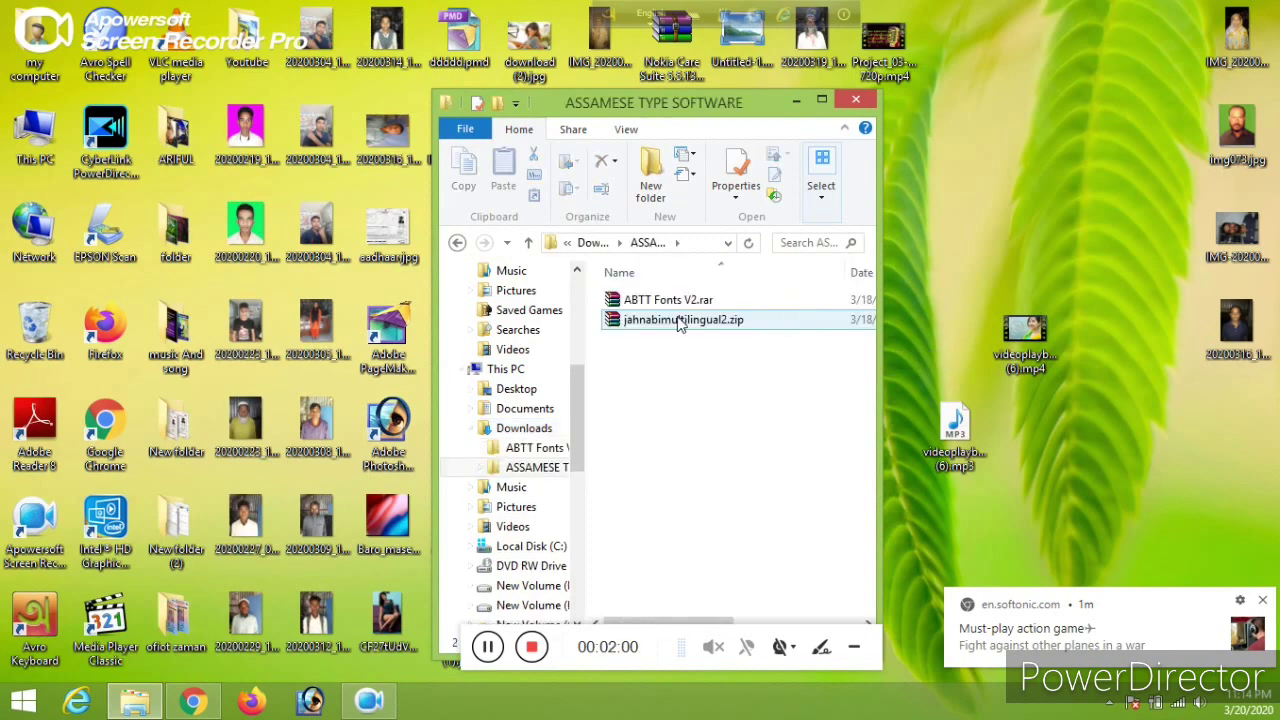
{"action": "mouse_move", "coordinate": [683, 320]}
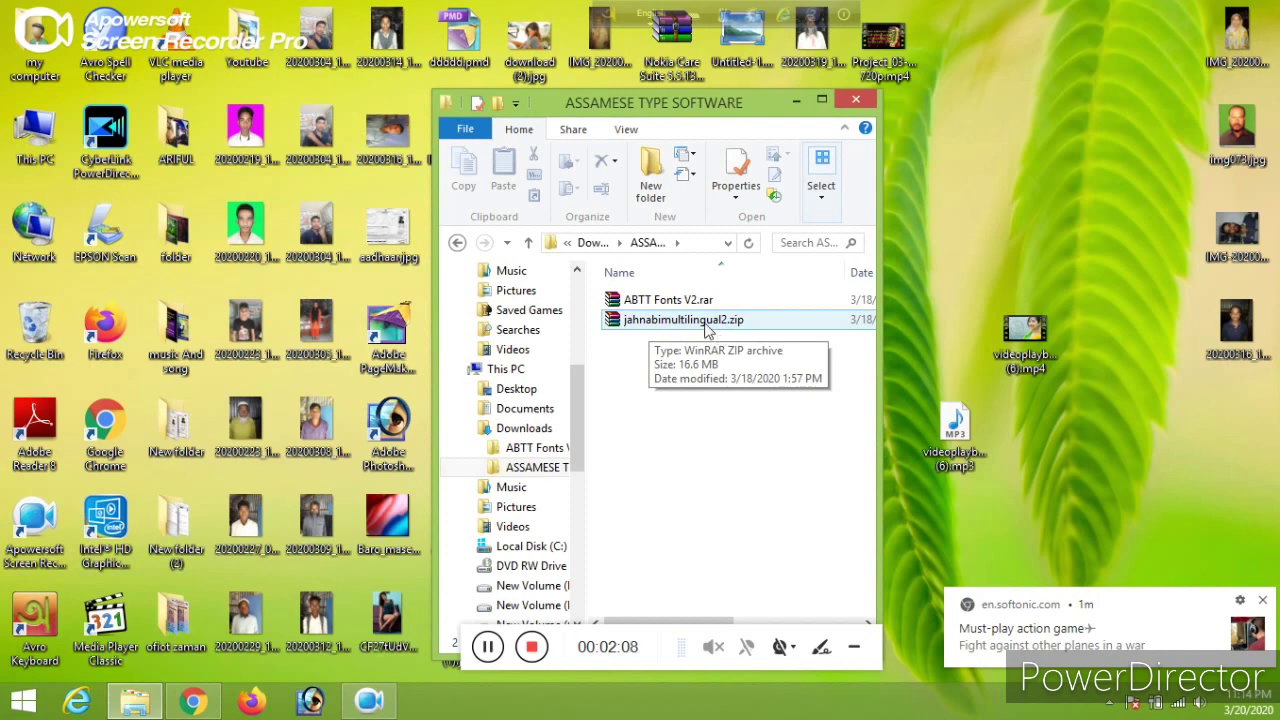
Extract jahnabimultilingual2.zip with WinRAR into the suggested jahnabimultilingual2 folder
{"action": "right_click", "coordinate": [705, 325]}
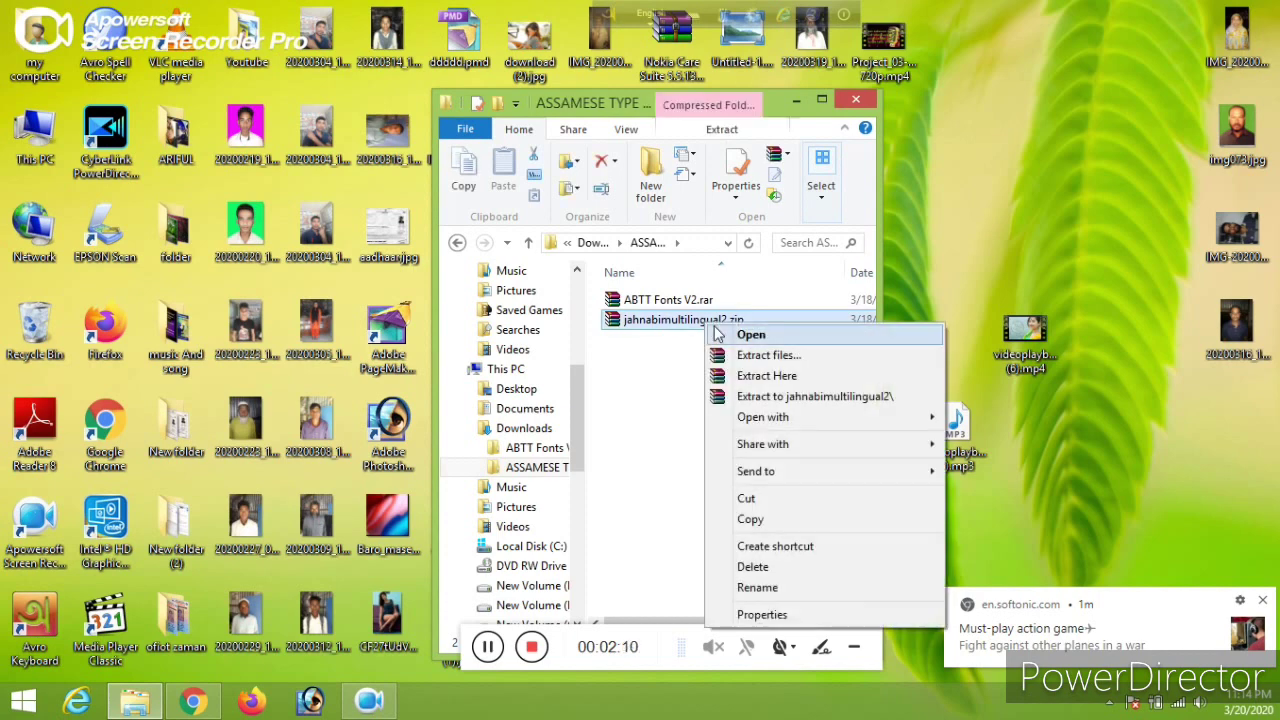
{"action": "left_click", "coordinate": [798, 357]}
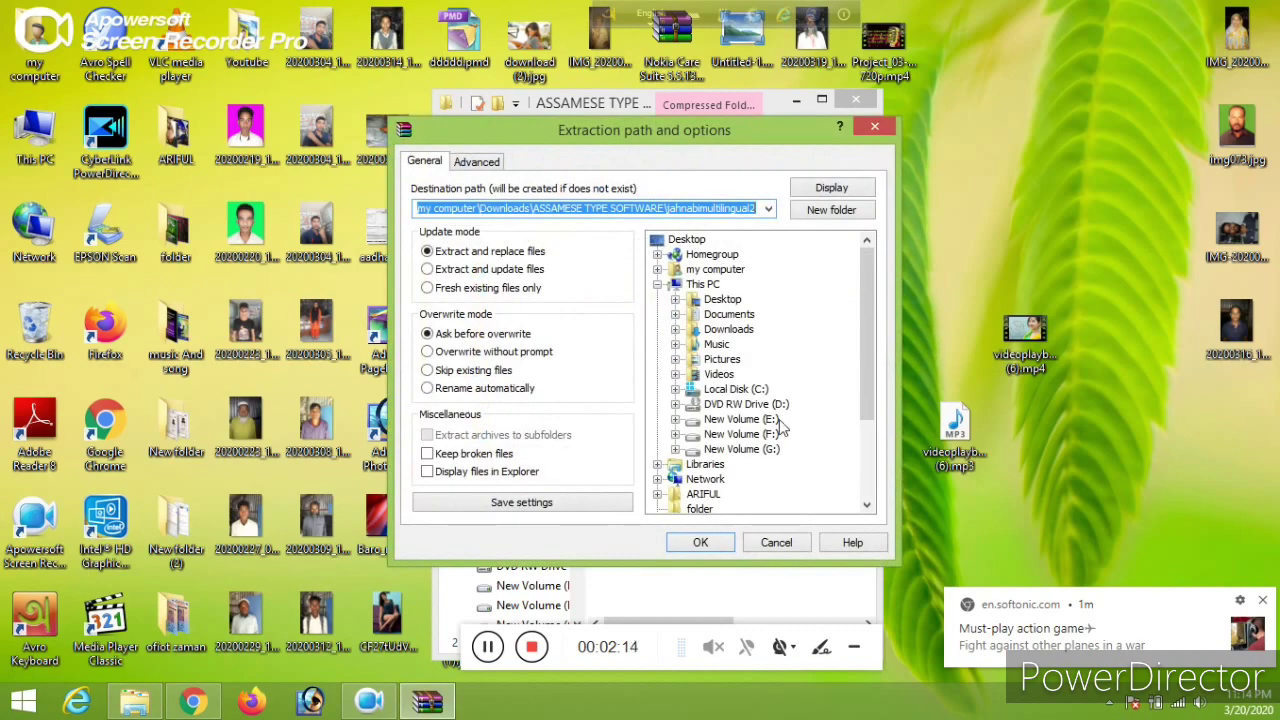
{"action": "left_click", "coordinate": [706, 542]}
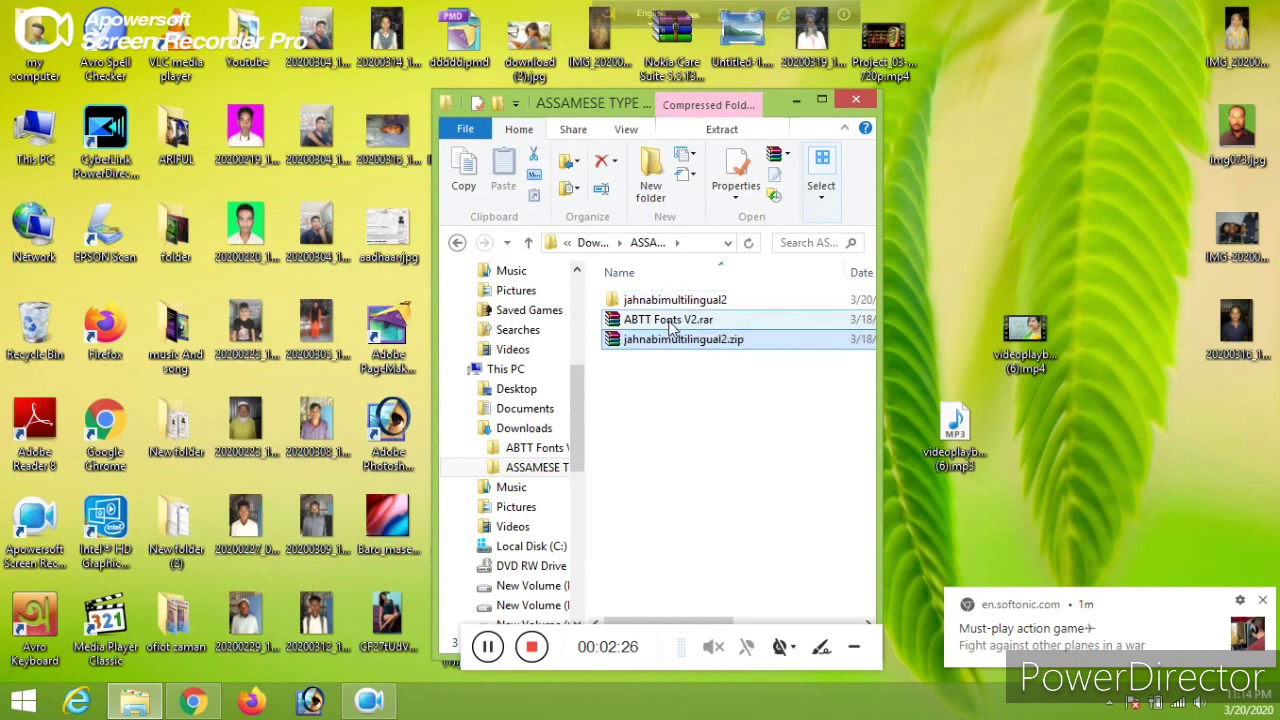
{"action": "mouse_move", "coordinate": [668, 319]}
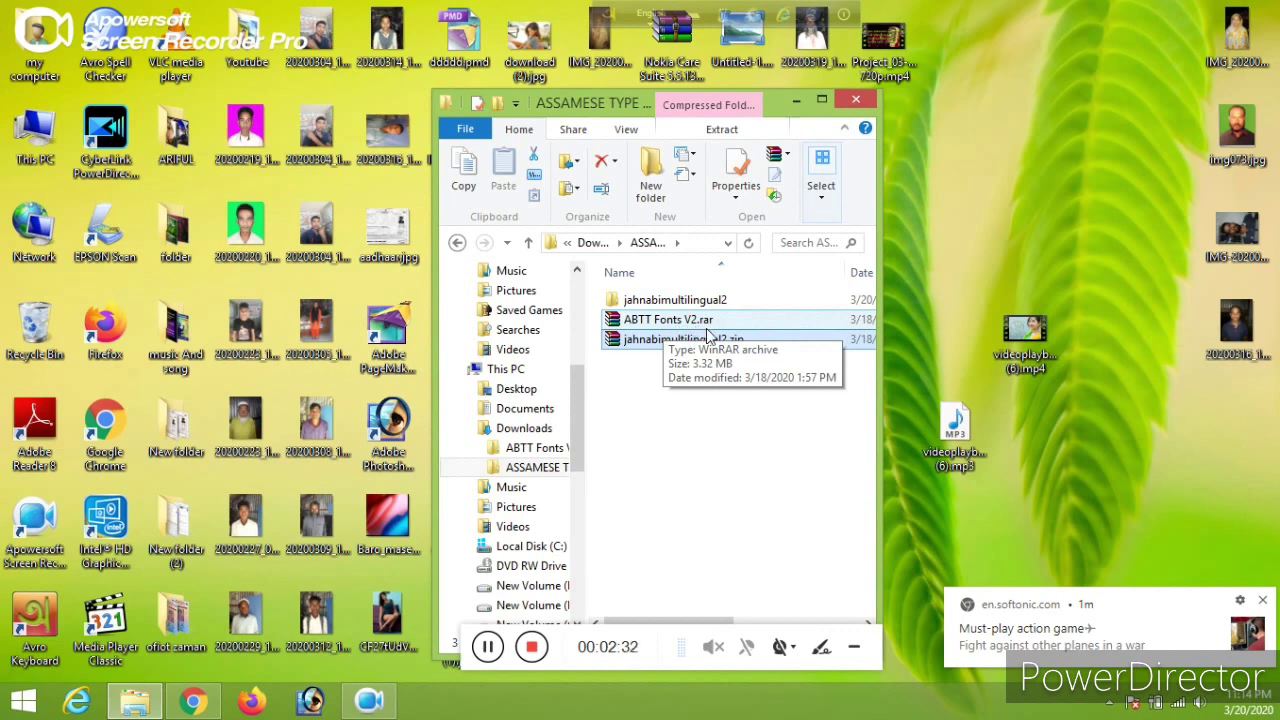
Extract ABTT Fonts V2.rar with WinRAR into an ABTT Fonts V2 folder, then clear the selection
{"action": "right_click", "coordinate": [703, 326]}
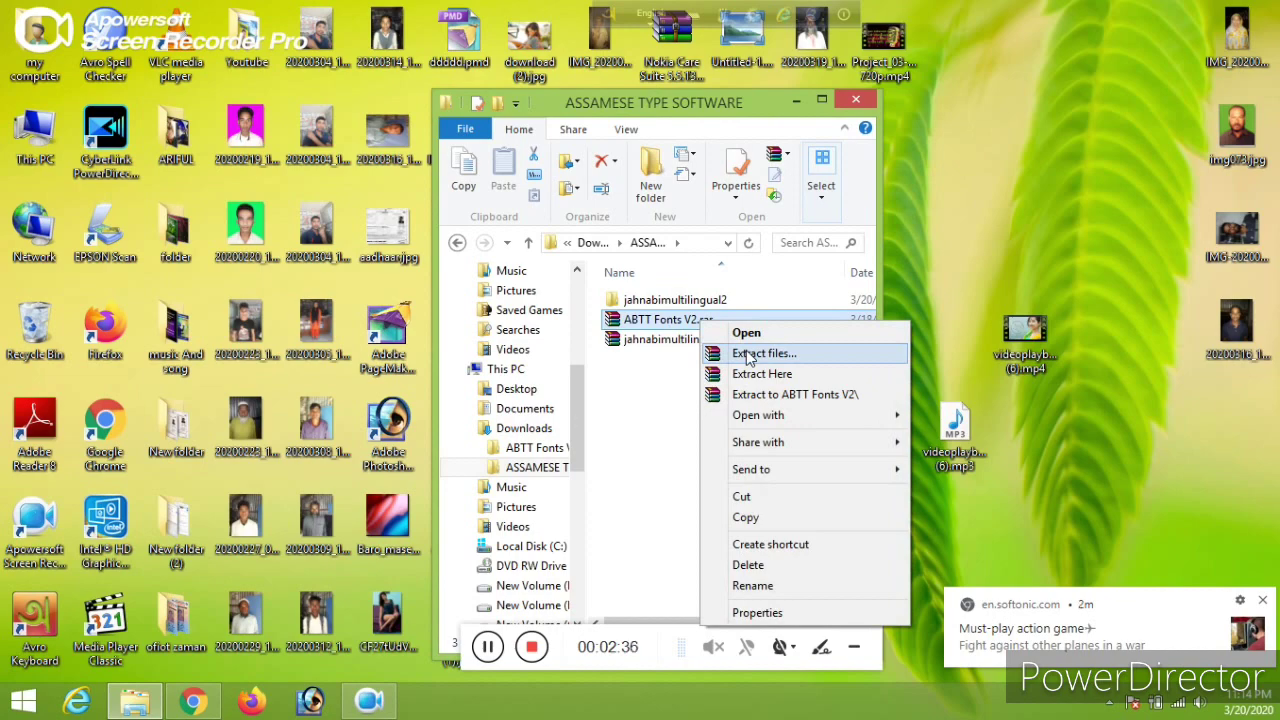
{"action": "left_click", "coordinate": [746, 353]}
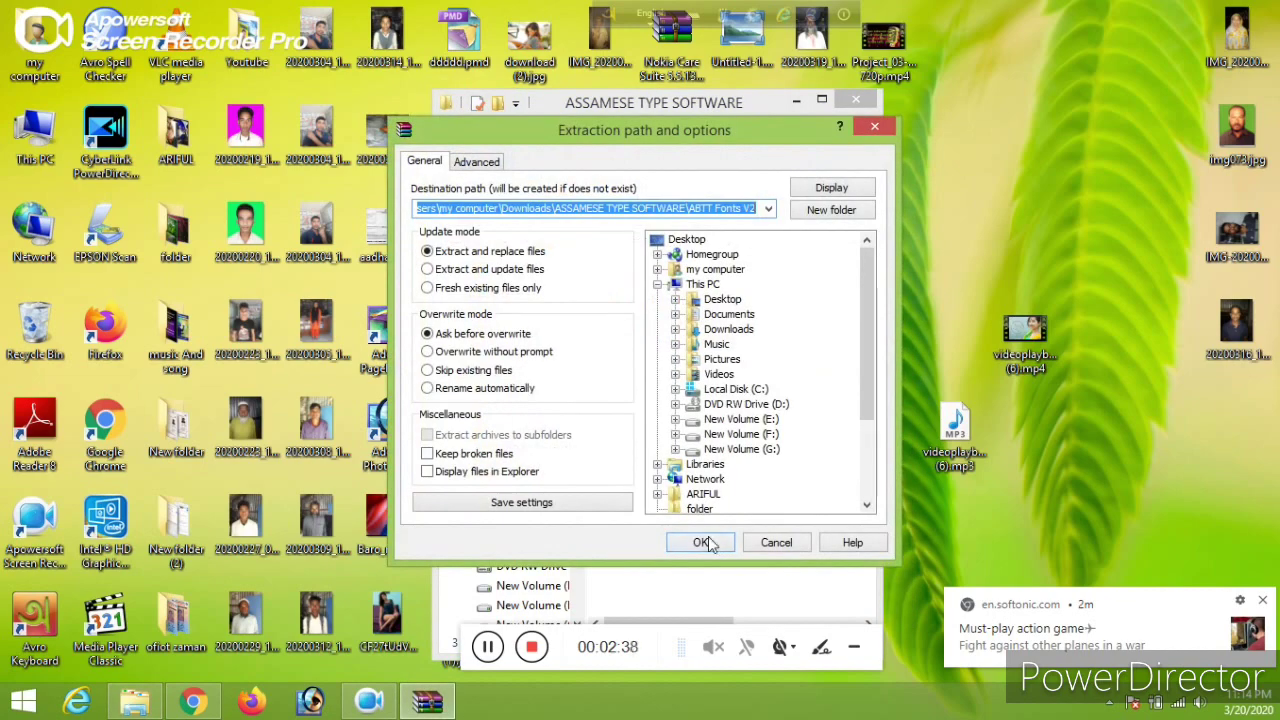
{"action": "left_click", "coordinate": [703, 542]}
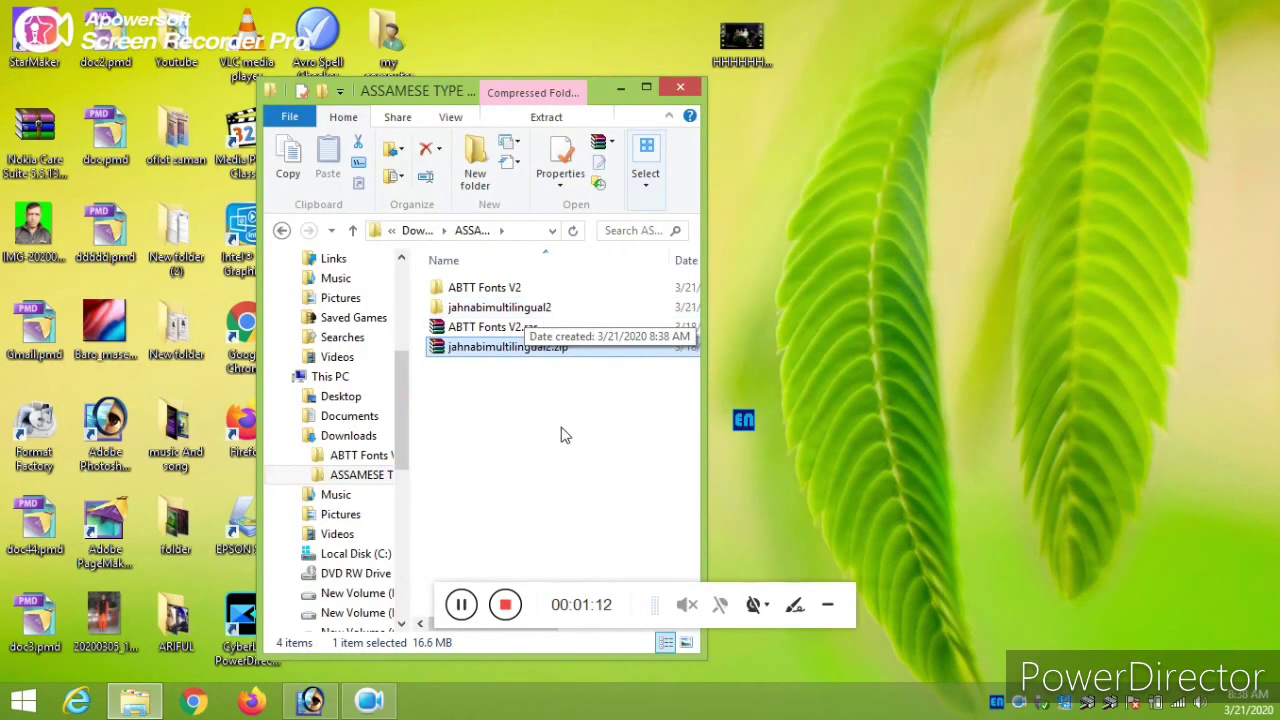
{"action": "left_click", "coordinate": [561, 432]}
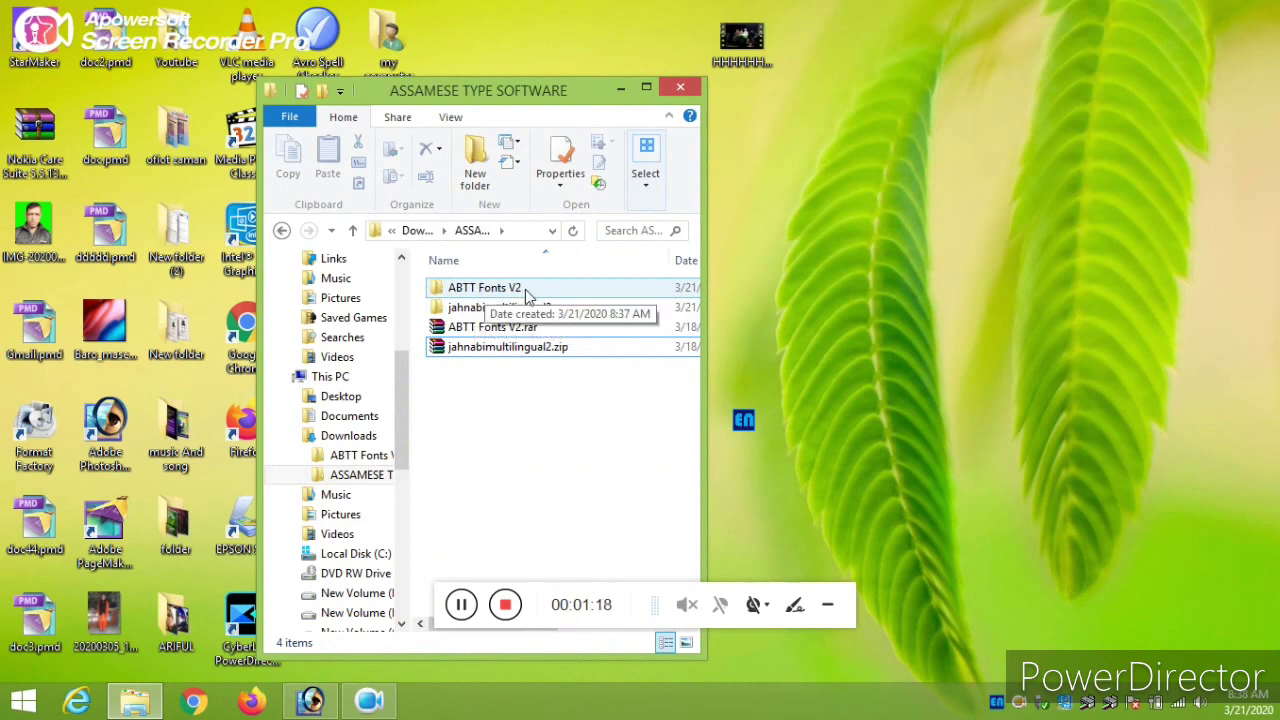
Open the ABTT Fonts V2 folder and its inner folder holding the font files
{"action": "right_click", "coordinate": [549, 293]}
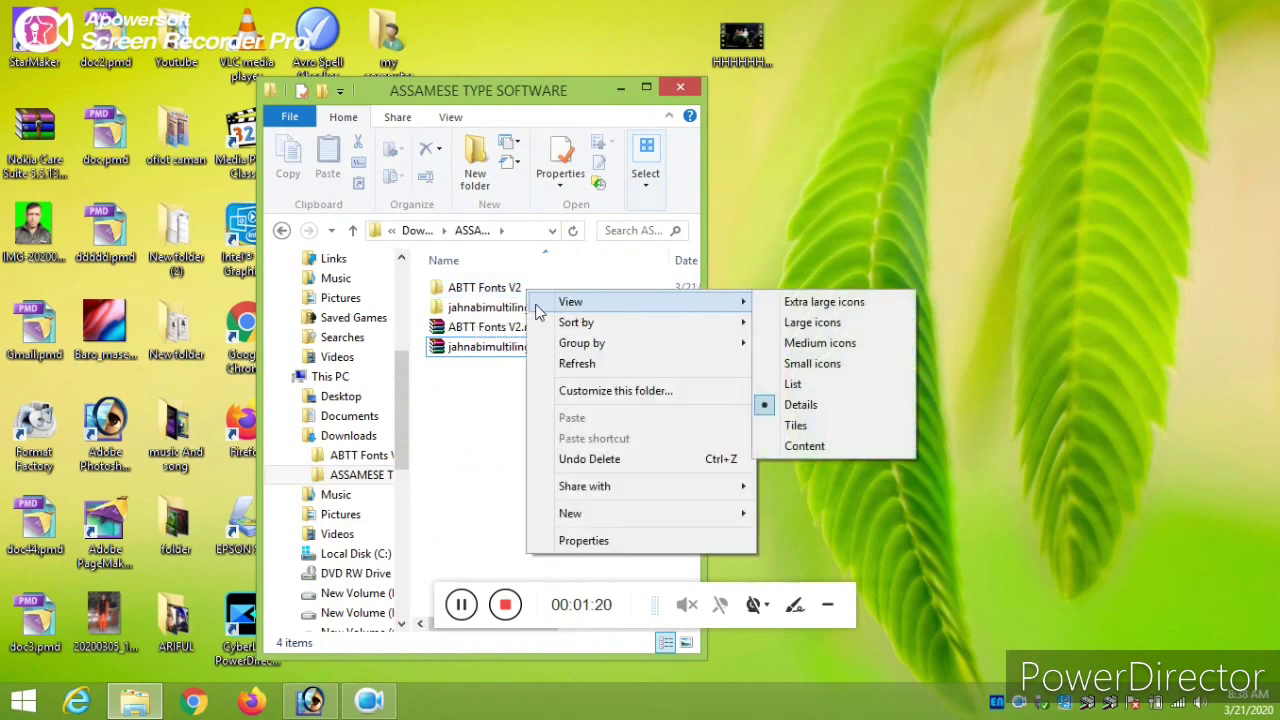
{"action": "right_click", "coordinate": [493, 292]}
{"action": "left_click", "coordinate": [548, 266]}
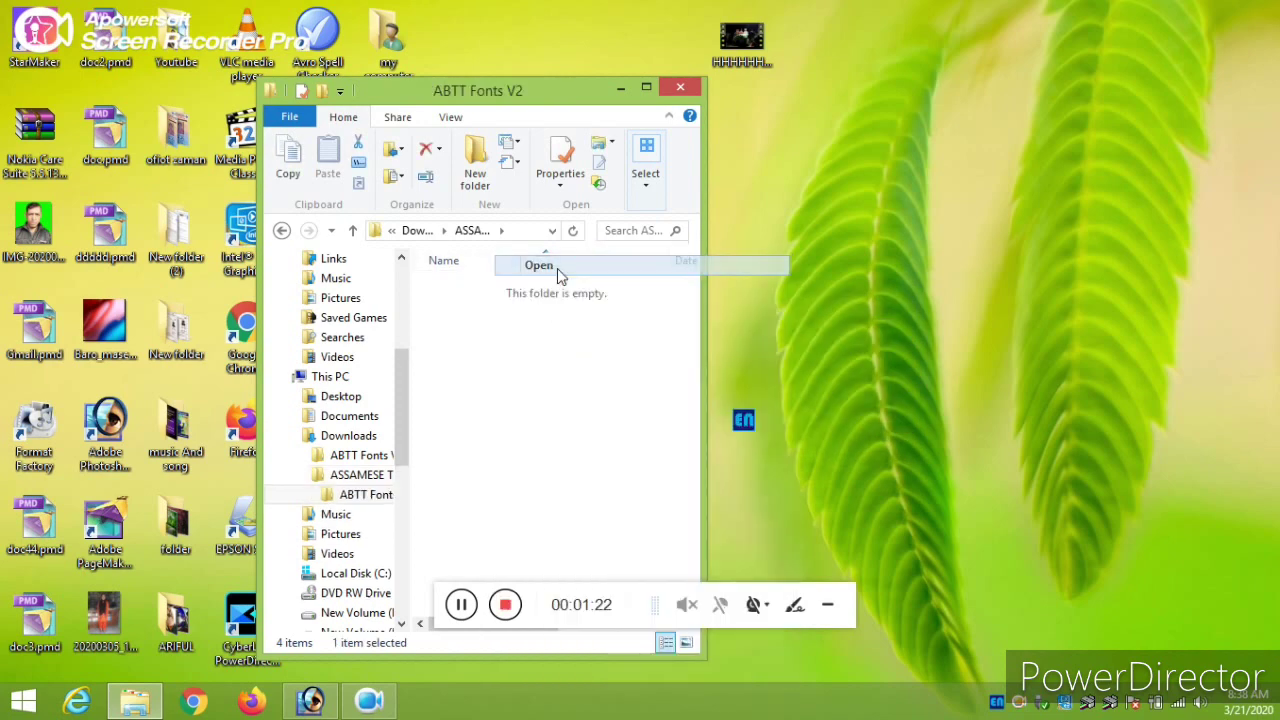
{"action": "right_click", "coordinate": [512, 298]}
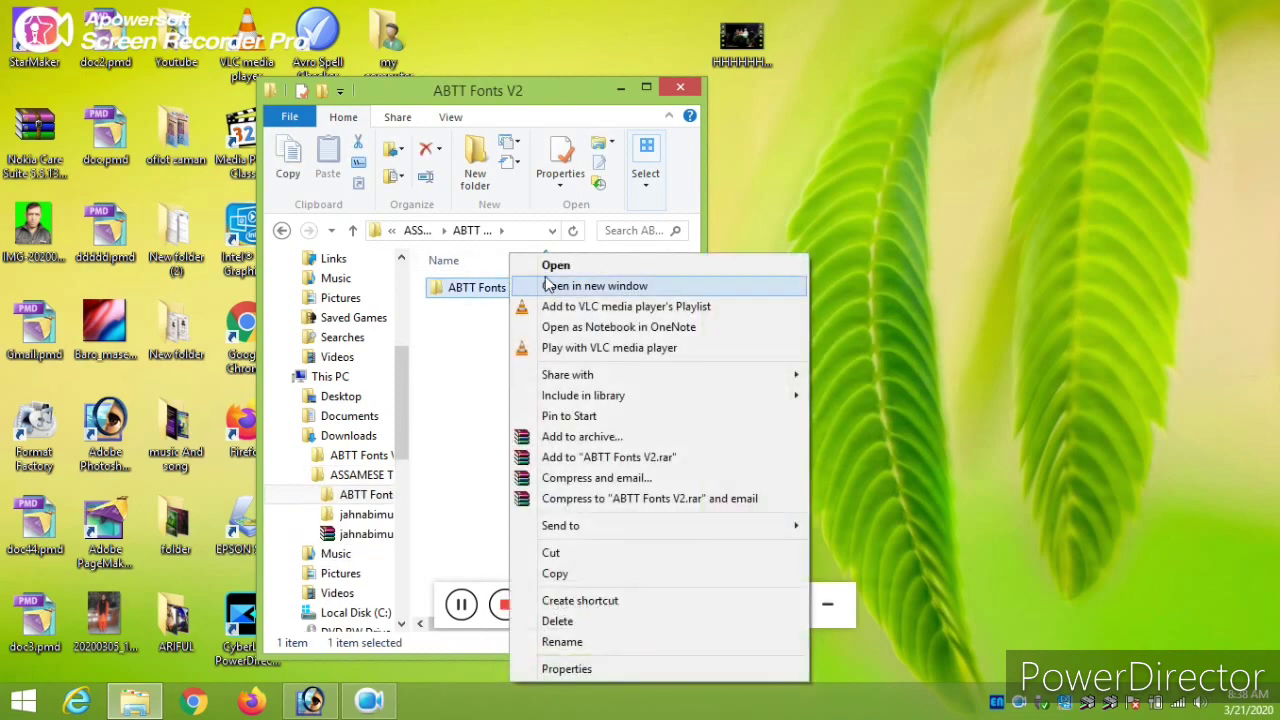
{"action": "left_click", "coordinate": [545, 264]}
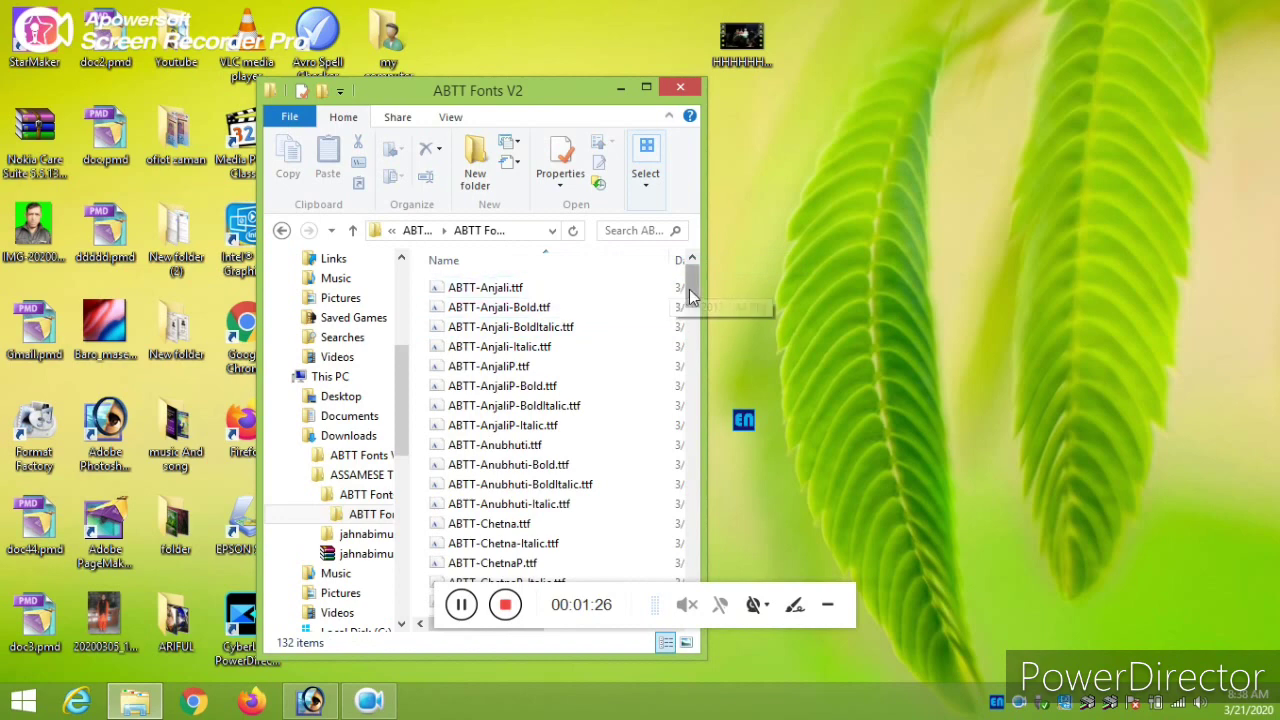
{"action": "mouse_move", "coordinate": [692, 288]}
{"action": "left_mouse_down"}
{"action": "mouse_move", "coordinate": [704, 492]}
{"action": "mouse_move", "coordinate": [723, 303]}
{"action": "left_mouse_up"}
{"action": "scroll", "coordinate": [500, 330], "scroll_direction": "up", "scroll_amount": 2}
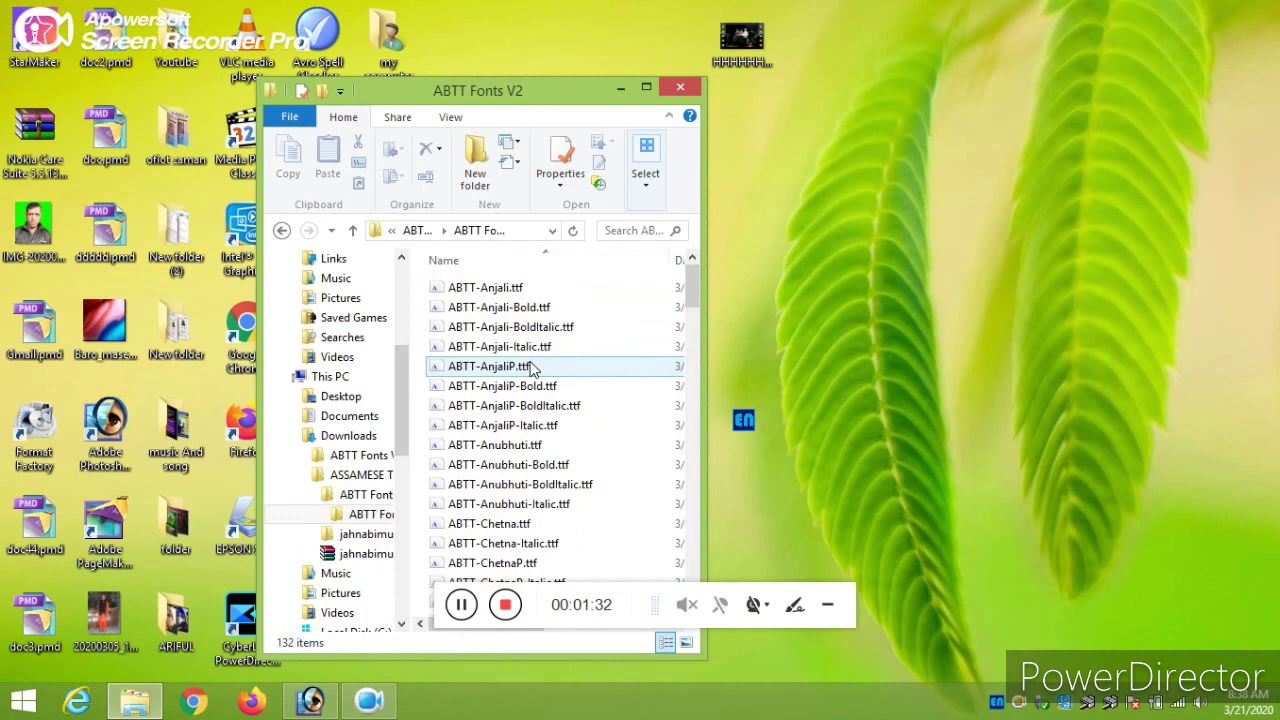
{"action": "key", "text": "alt+shift"}
Select all 132 .ttf fonts and install them, then reselect and install again
{"action": "key", "text": "ctrl+a"}
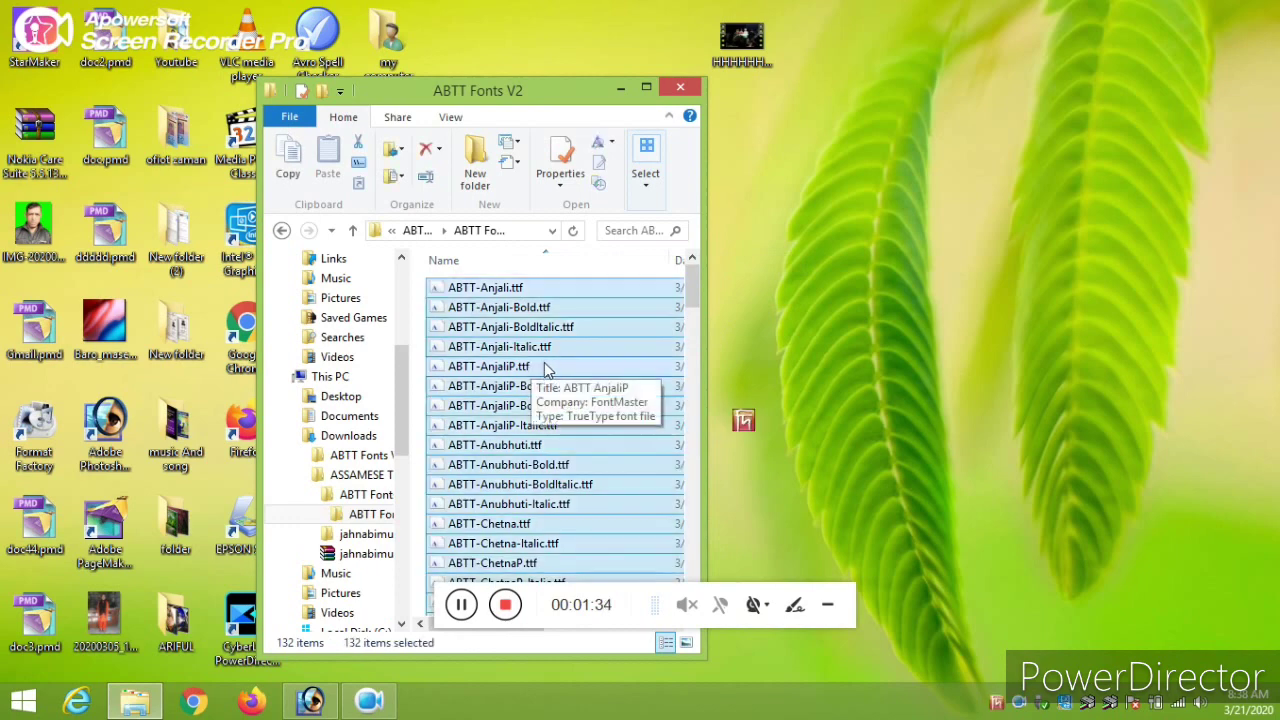
{"action": "right_click", "coordinate": [590, 346]}
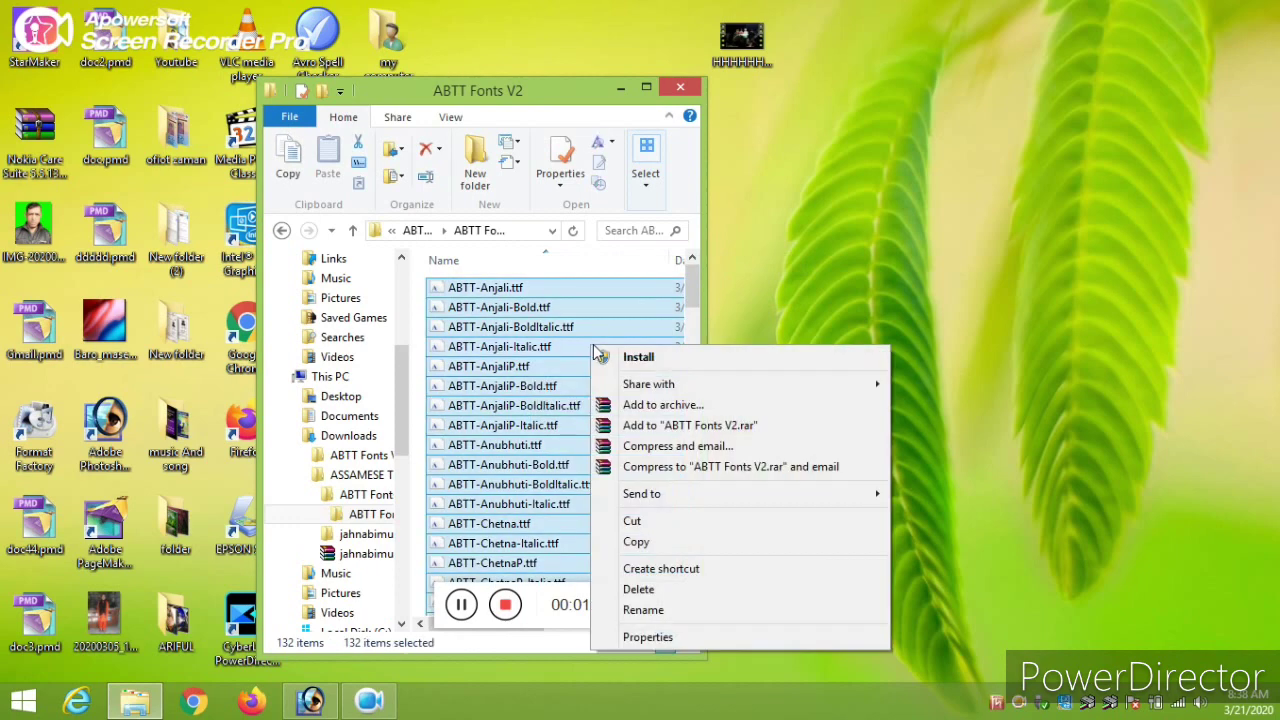
{"action": "left_click", "coordinate": [766, 245]}
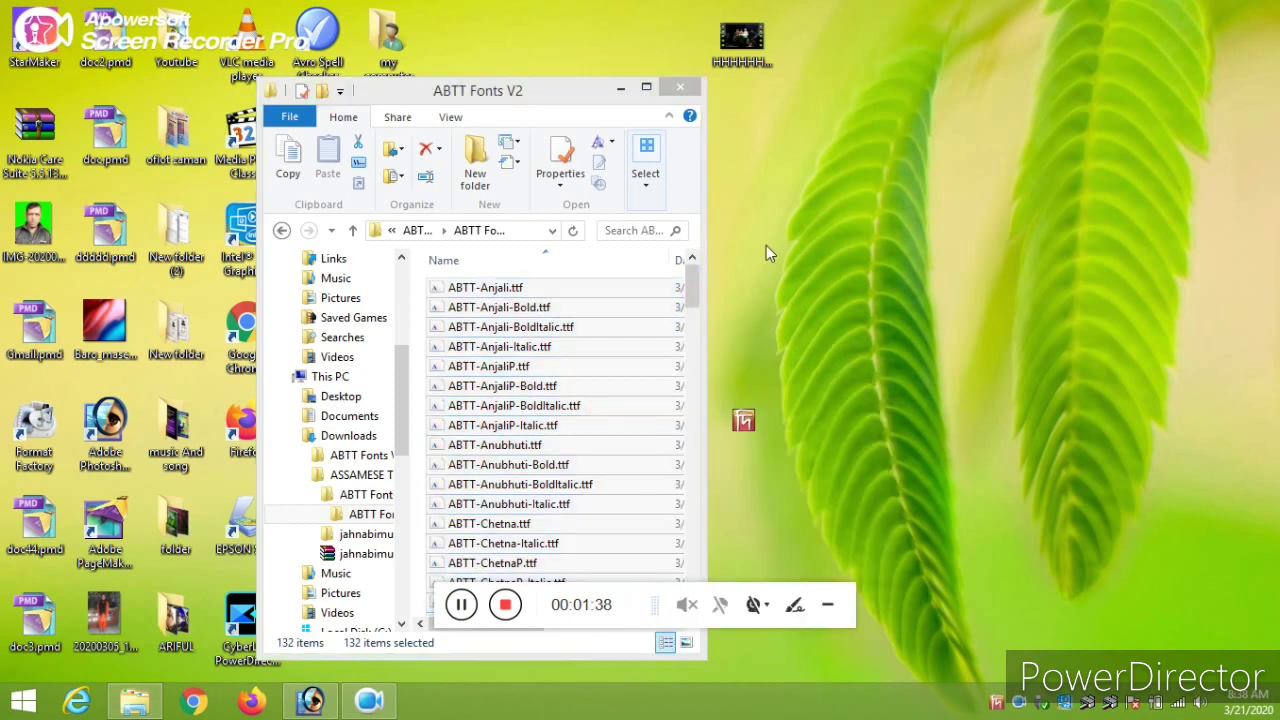
{"action": "left_click", "coordinate": [424, 292]}
{"action": "left_click", "coordinate": [424, 292]}
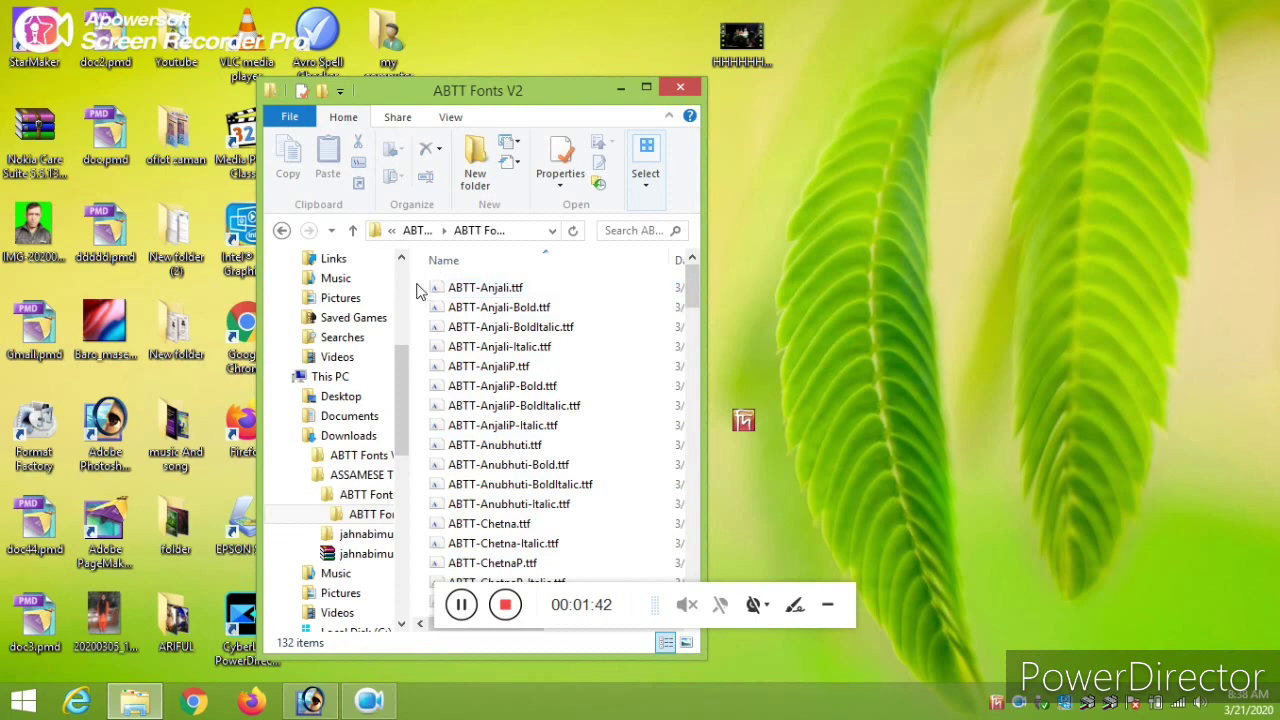
{"action": "mouse_move", "coordinate": [418, 286]}
{"action": "left_mouse_down"}
{"action": "mouse_move", "coordinate": [640, 718]}
{"action": "mouse_move", "coordinate": [707, 618]}
{"action": "left_mouse_up"}
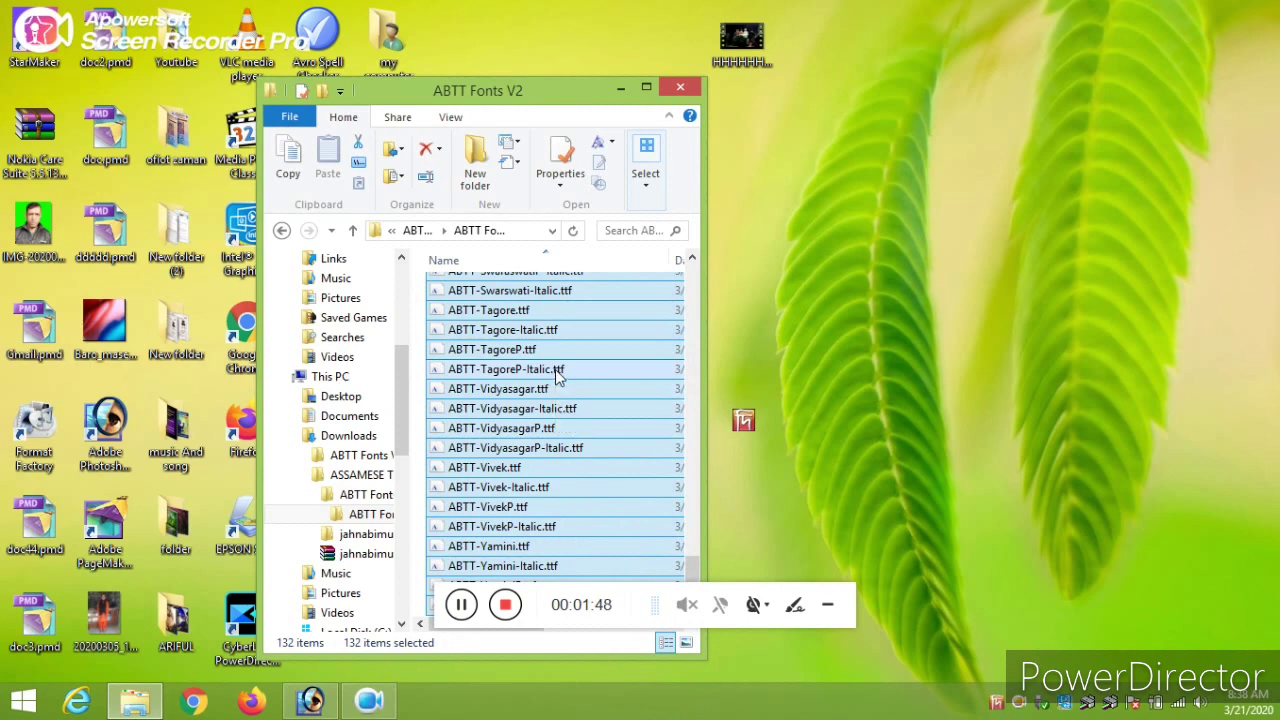
{"action": "right_click", "coordinate": [558, 372]}
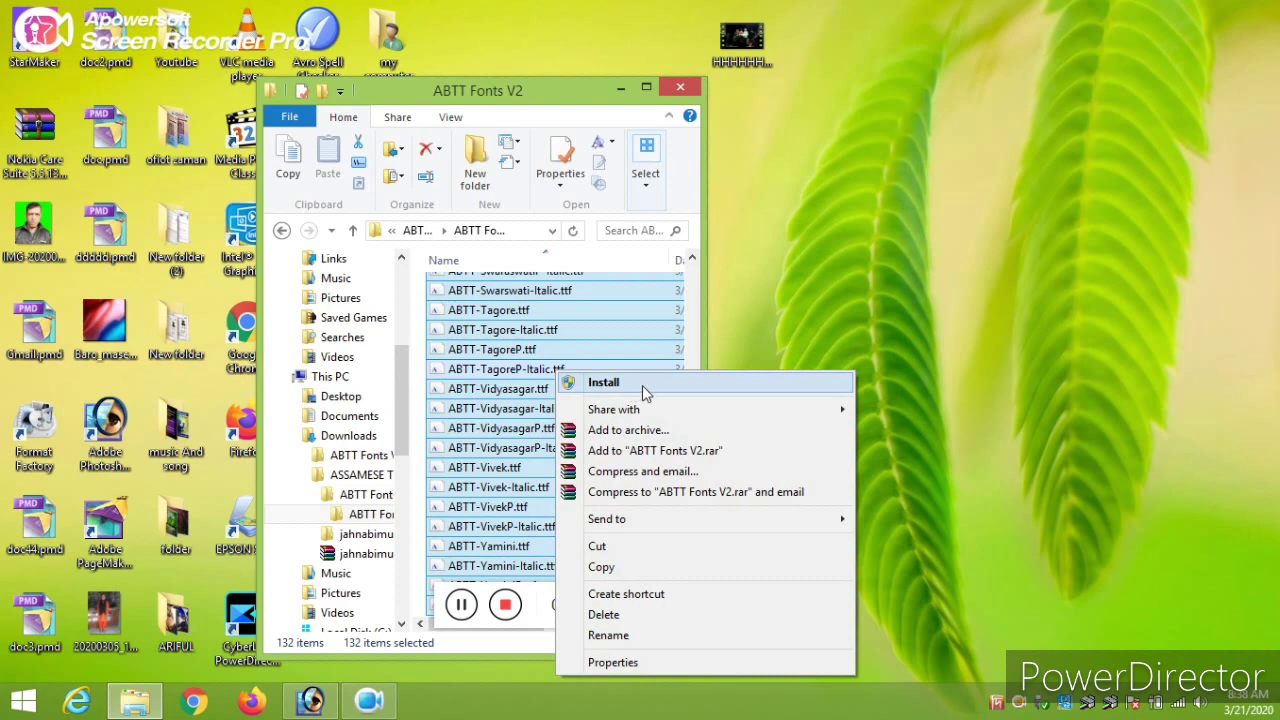
{"action": "left_click", "coordinate": [642, 385]}
Go back to ASSAMESE TYPE SOFTWARE and open the jahnabimultilingual2 folder
{"action": "left_click", "coordinate": [281, 230]}
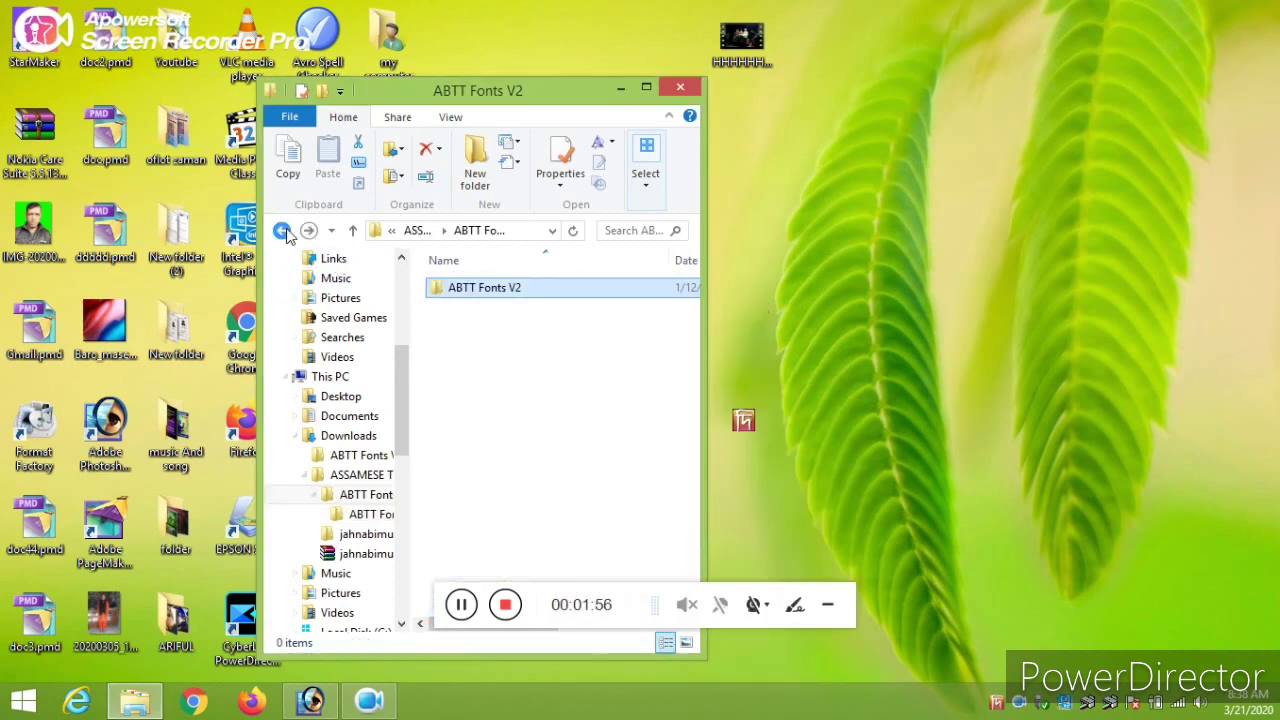
{"action": "left_click", "coordinate": [281, 230]}
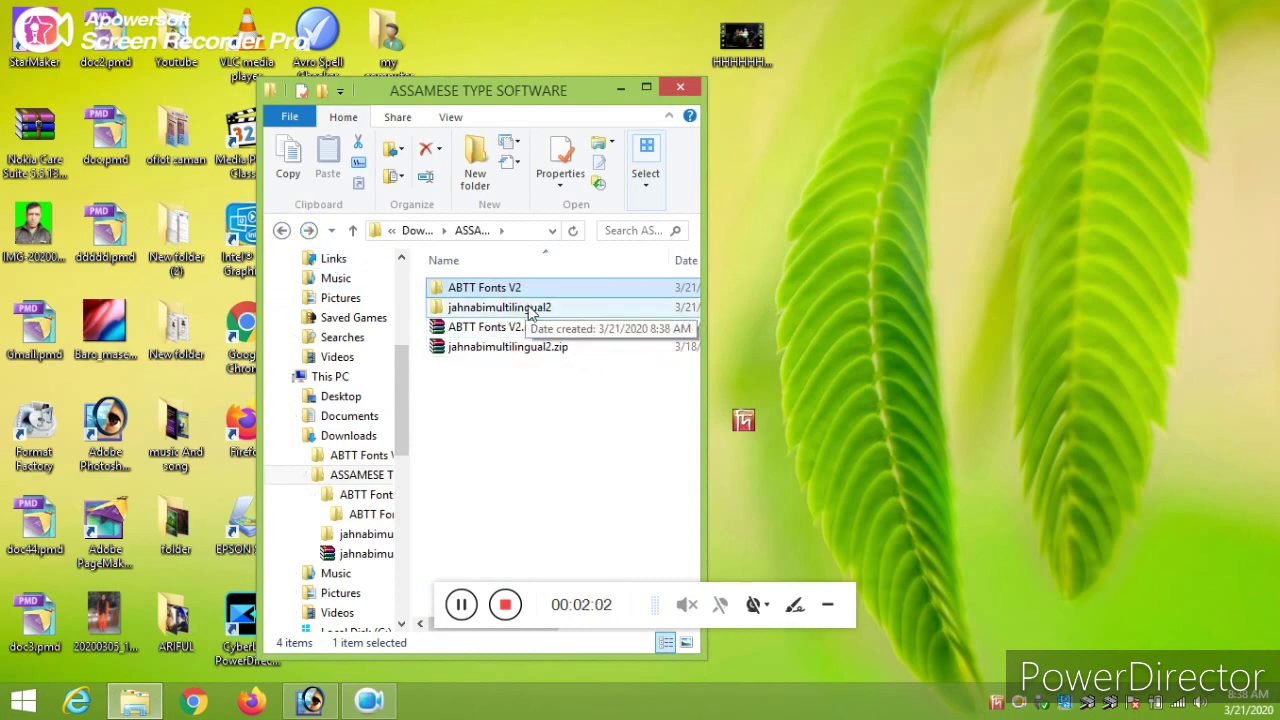
{"action": "right_click", "coordinate": [530, 313]}
{"action": "left_click", "coordinate": [572, 260]}
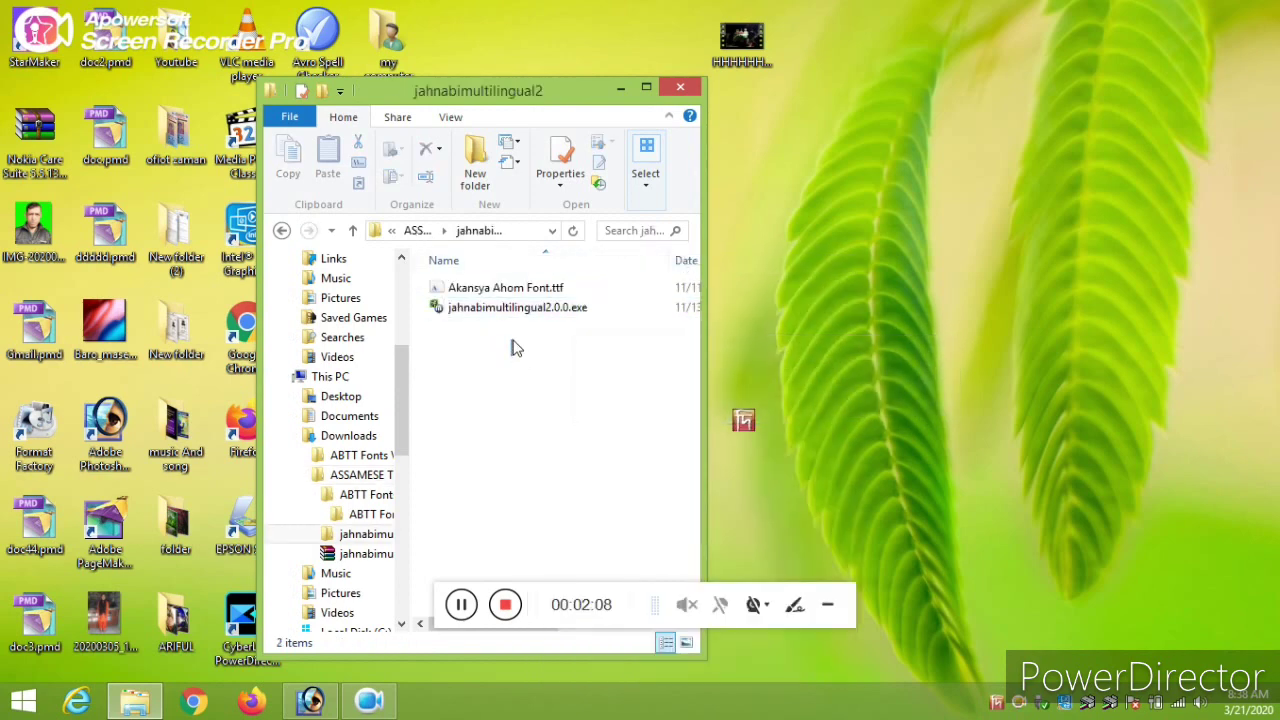
Install Akansya Ahom Font.ttf and jahnabimultilingual2.0.0.exe, then close the Explorer window
{"action": "left_click_drag", "start_coordinate": [511, 346], "coordinate": [529, 292]}
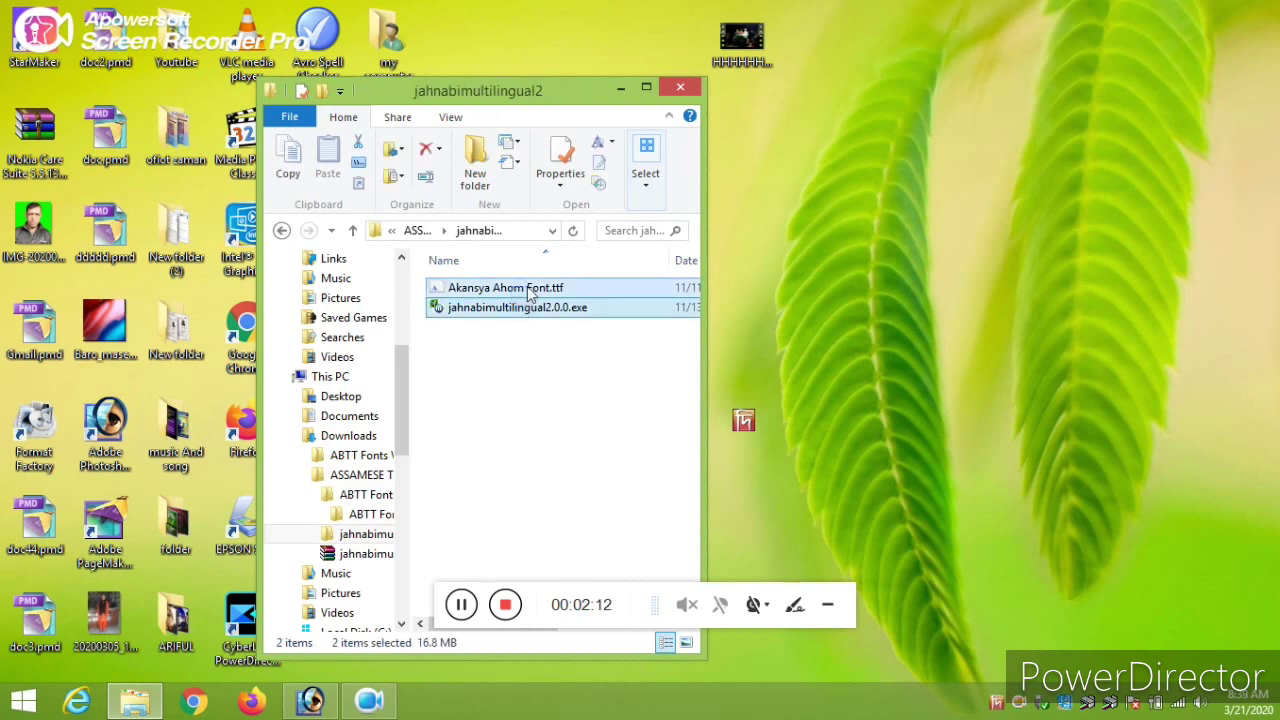
{"action": "right_click", "coordinate": [529, 292]}
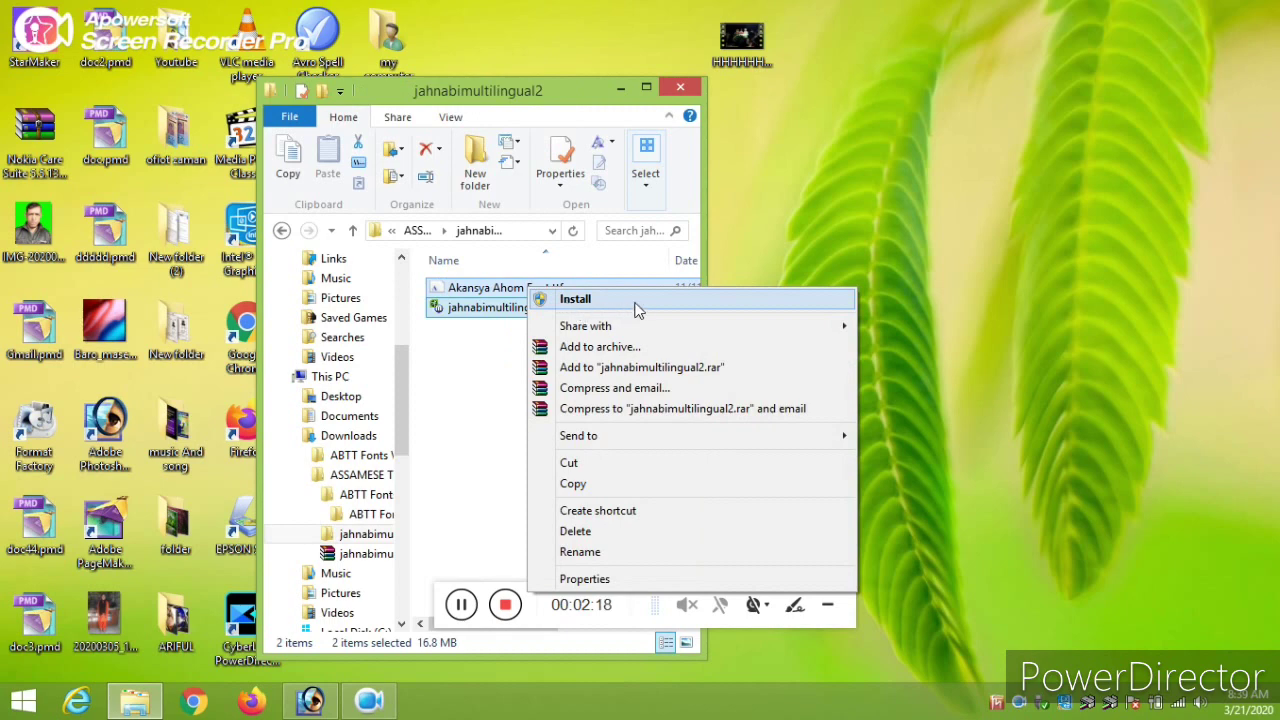
{"action": "left_click", "coordinate": [795, 218]}
{"action": "left_click", "coordinate": [680, 88]}
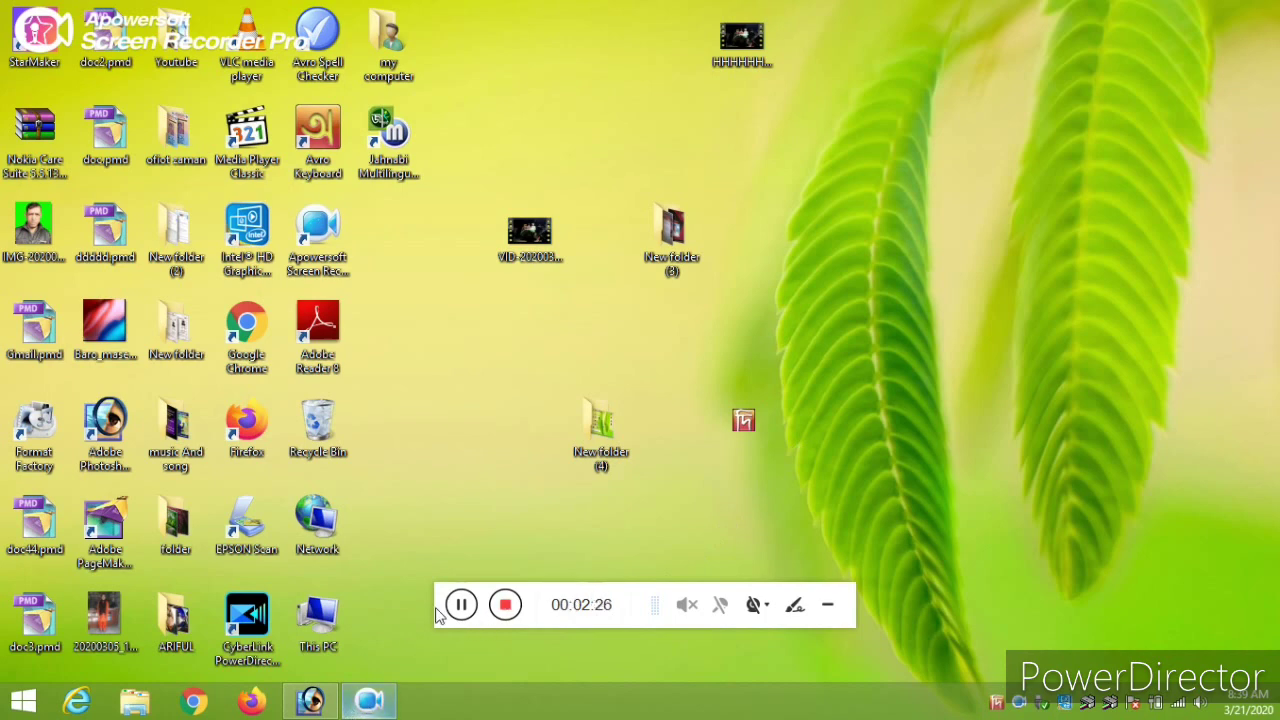
Open Jahnabi Configurations to review the Keyboards list, keeping No Keyboard, and close it
{"action": "right_click", "coordinate": [743, 420]}
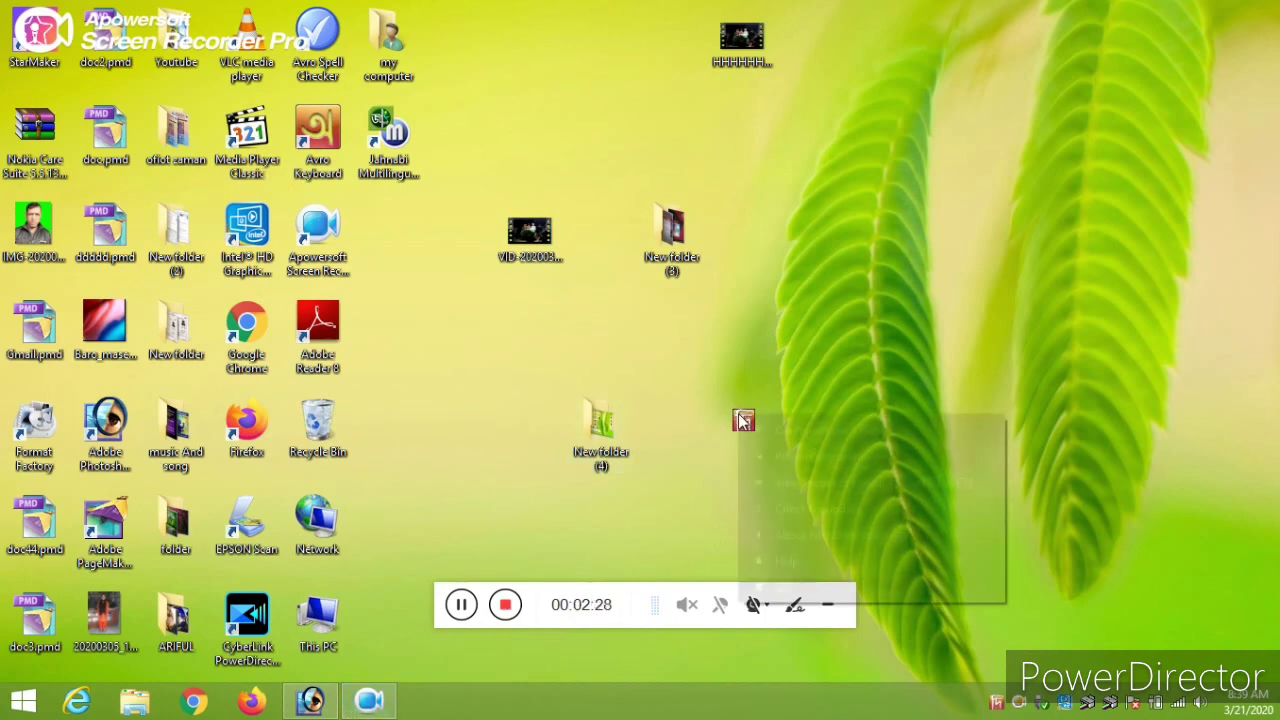
{"action": "left_click", "coordinate": [717, 424]}
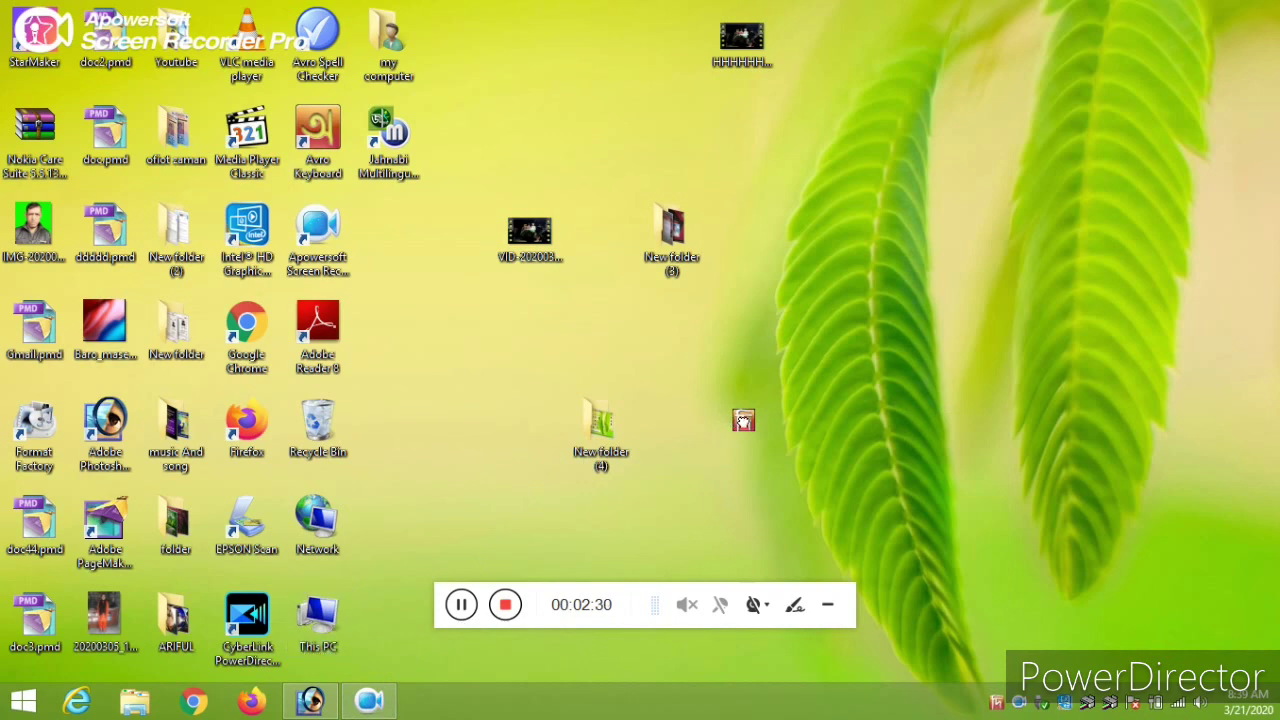
{"action": "right_click", "coordinate": [743, 419]}
{"action": "left_click", "coordinate": [783, 440]}
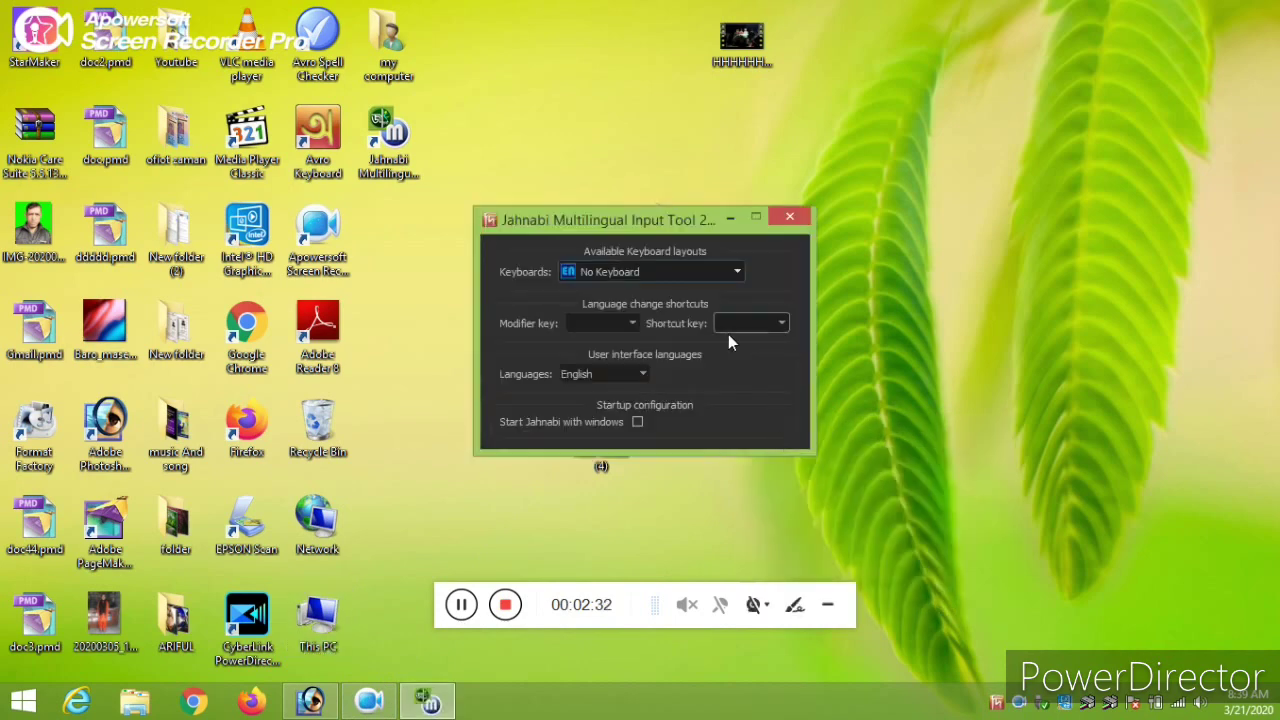
{"action": "left_click", "coordinate": [662, 272]}
{"action": "left_click", "coordinate": [625, 291]}
{"action": "left_click", "coordinate": [789, 216]}
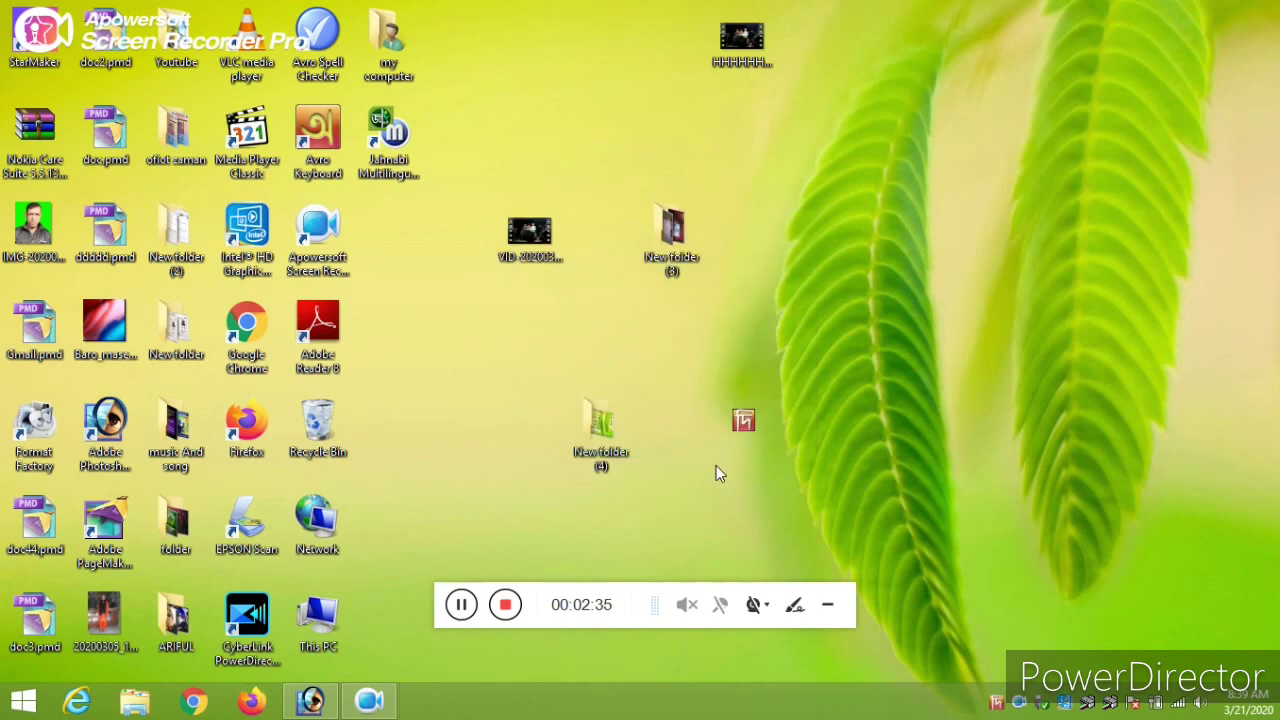
{"action": "left_click", "coordinate": [741, 420]}
{"action": "left_click", "coordinate": [788, 440]}
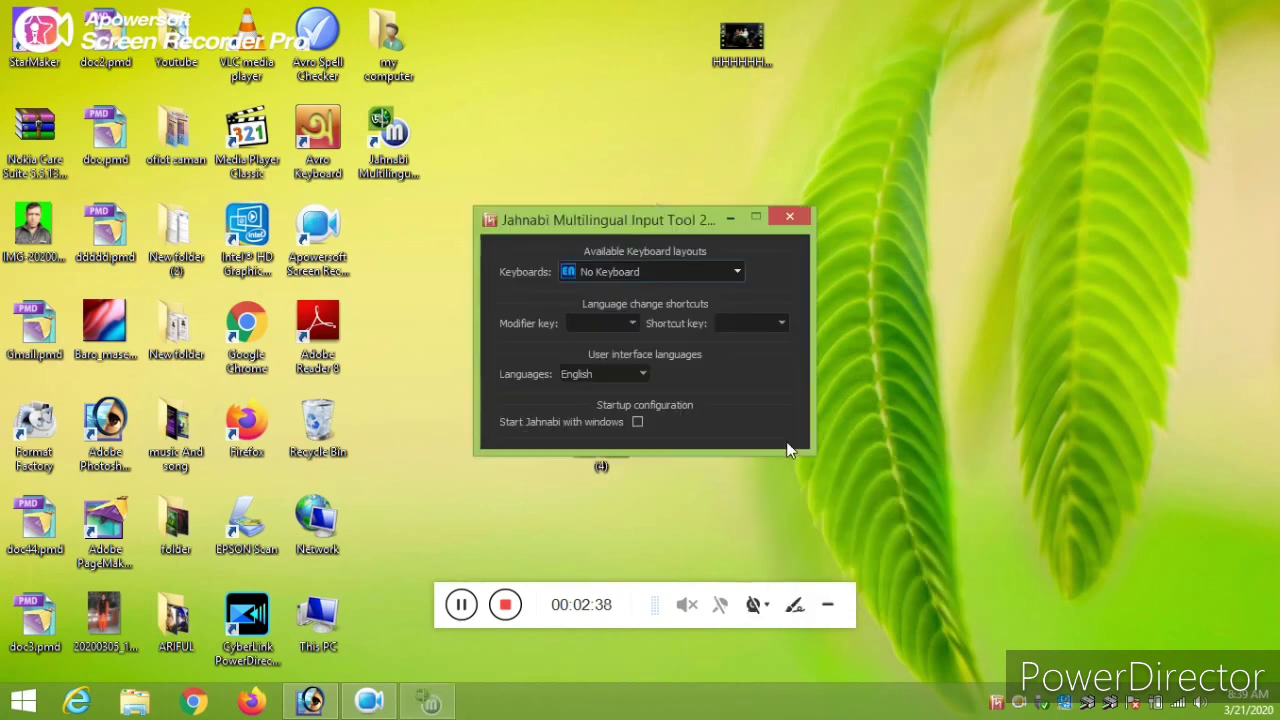
{"action": "left_click", "coordinate": [587, 271]}
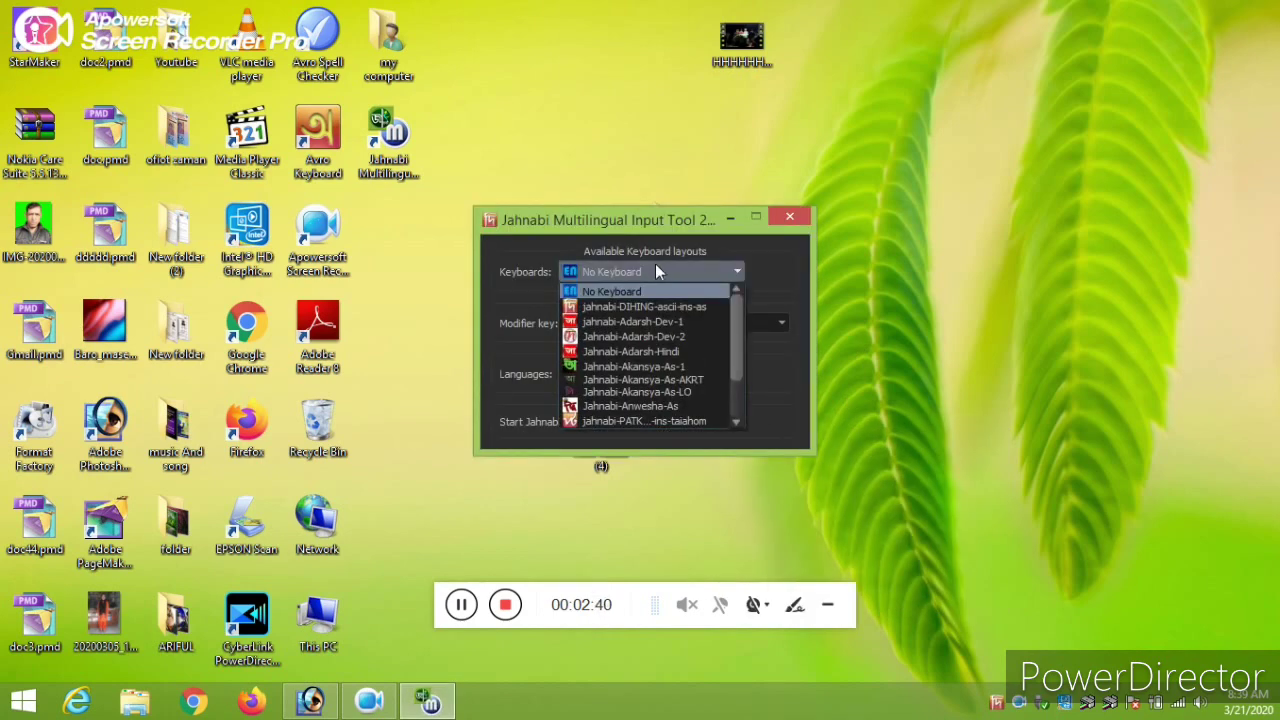
{"action": "left_click", "coordinate": [633, 290]}
{"action": "left_click", "coordinate": [789, 216]}
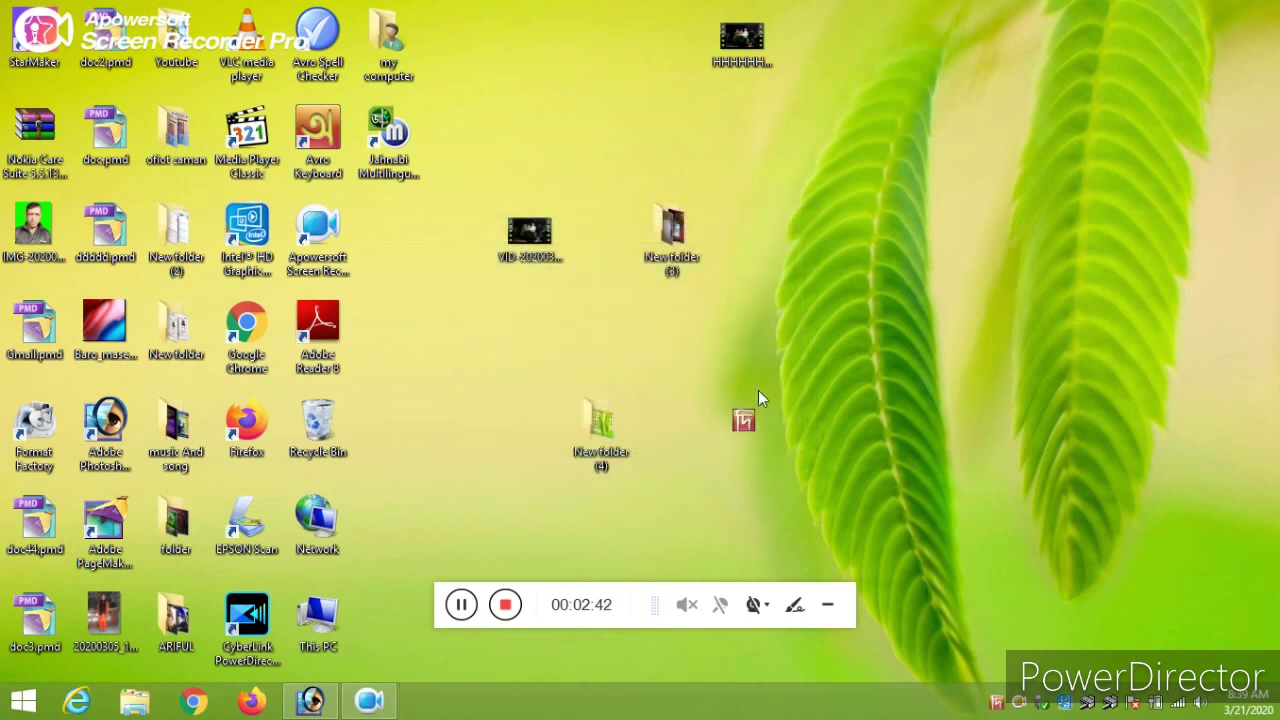
Move the floating Jahnabi icon to a new spot and reopen its keyboard layouts list
{"action": "left_click_drag", "start_coordinate": [745, 419], "coordinate": [852, 272]}
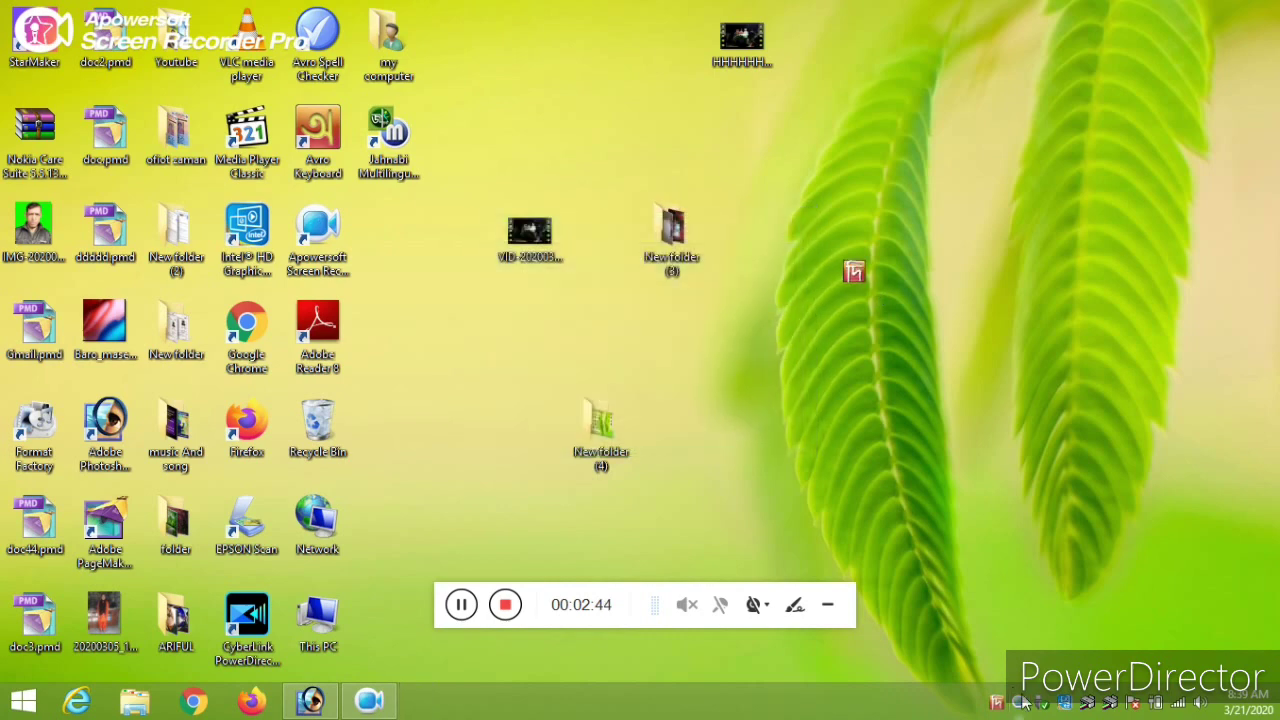
{"action": "right_click", "coordinate": [849, 279]}
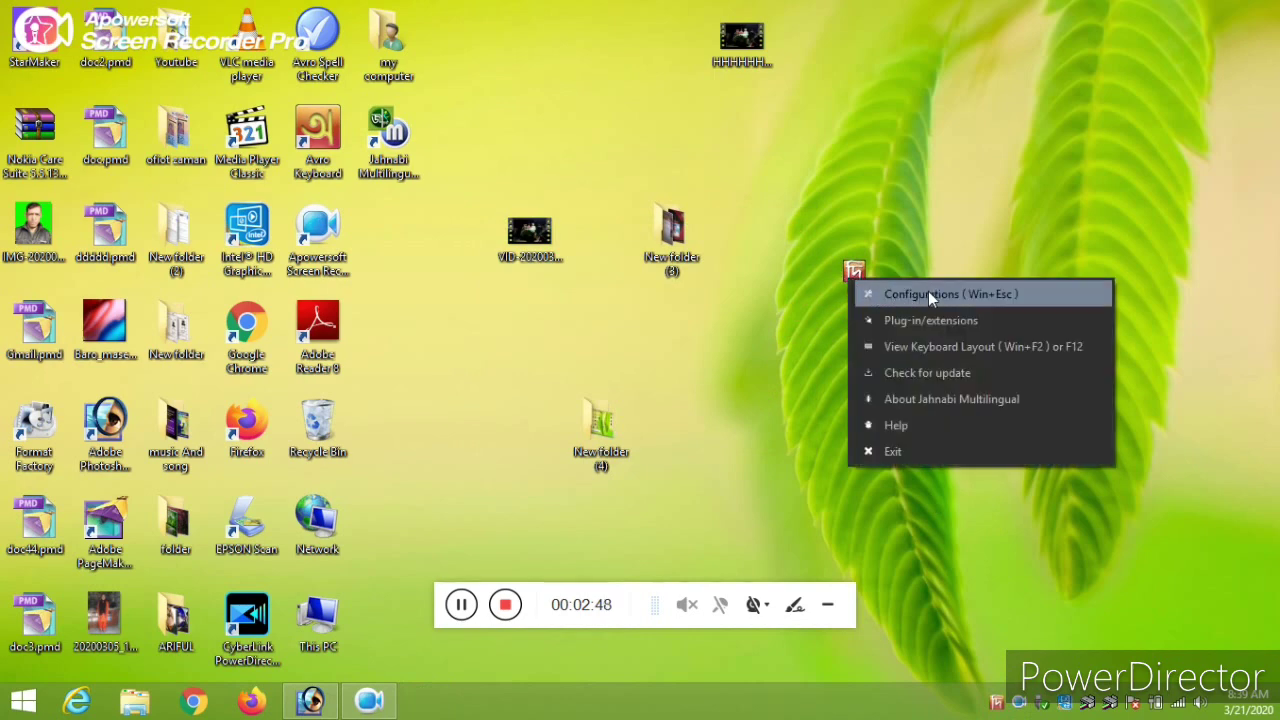
{"action": "left_click", "coordinate": [954, 293]}
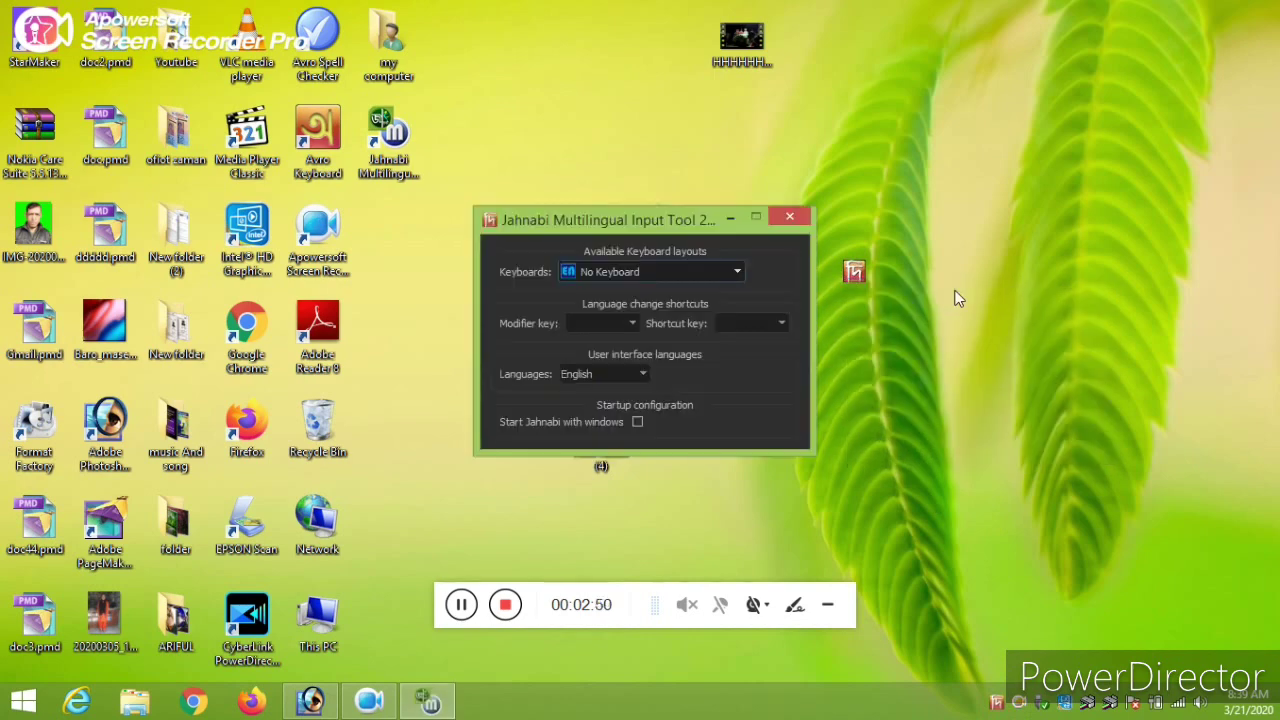
{"action": "left_click", "coordinate": [683, 268]}
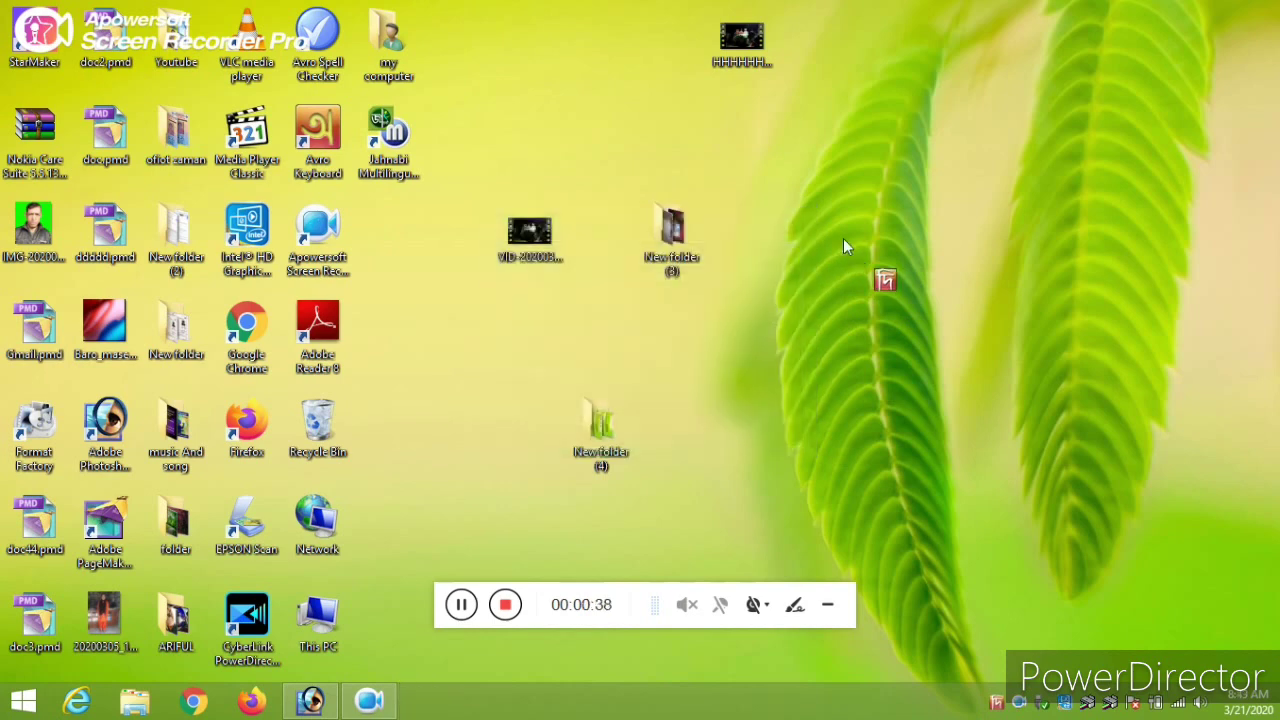
Refresh the desktop five times from its right-click menu
{"action": "right_click", "coordinate": [963, 186]}
{"action": "left_click", "coordinate": [985, 237]}
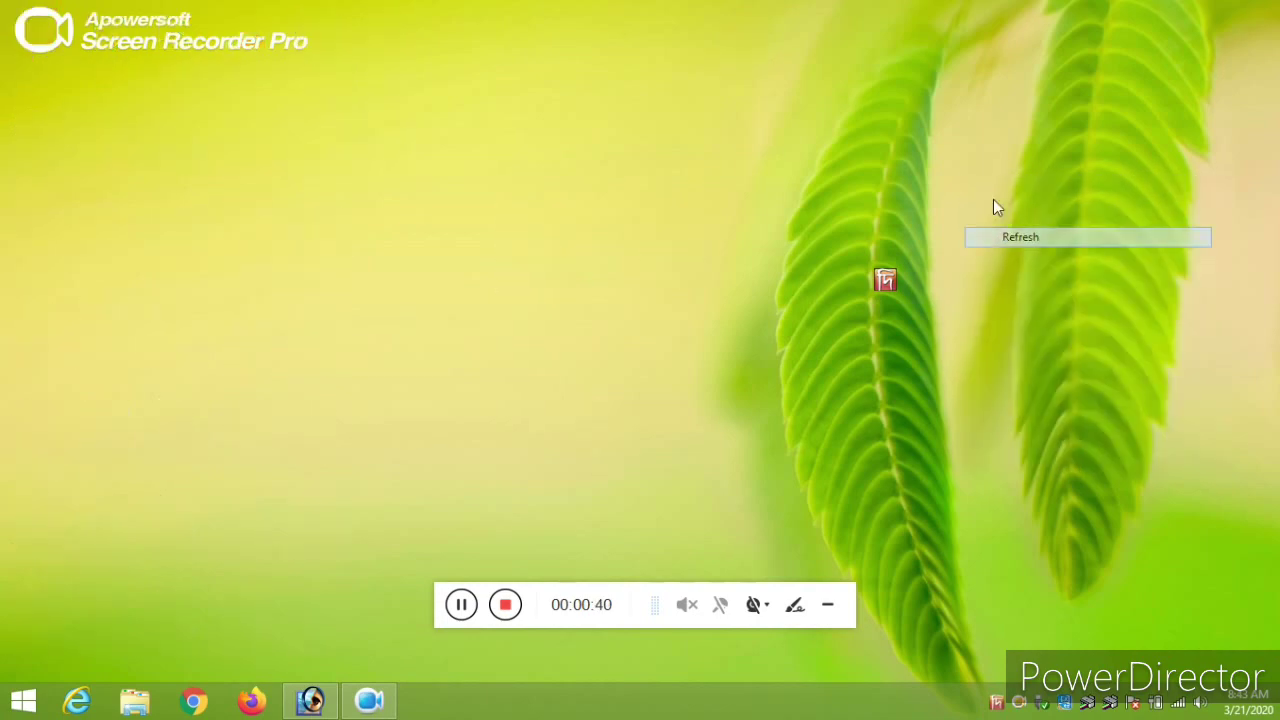
{"action": "right_click", "coordinate": [991, 184]}
{"action": "left_click", "coordinate": [1012, 237]}
{"action": "right_click", "coordinate": [1005, 186]}
{"action": "left_click", "coordinate": [1030, 236]}
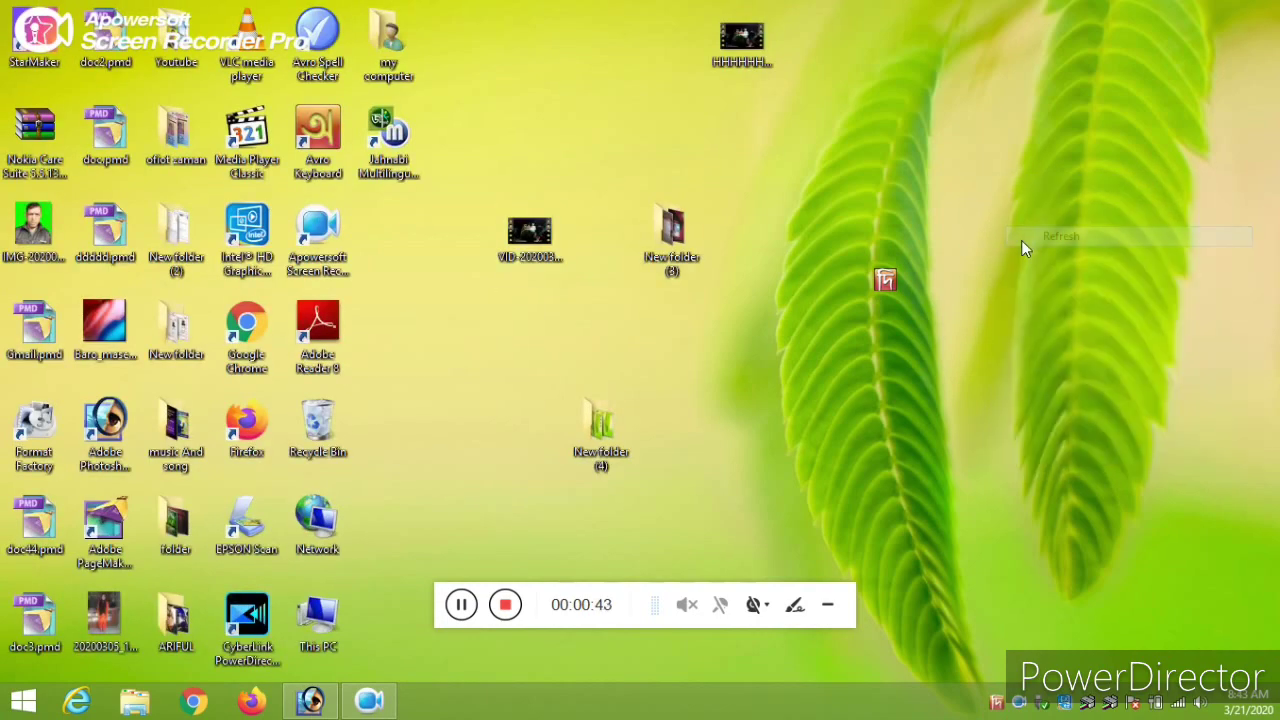
{"action": "right_click", "coordinate": [927, 253]}
{"action": "left_click", "coordinate": [960, 303]}
{"action": "right_click", "coordinate": [958, 210]}
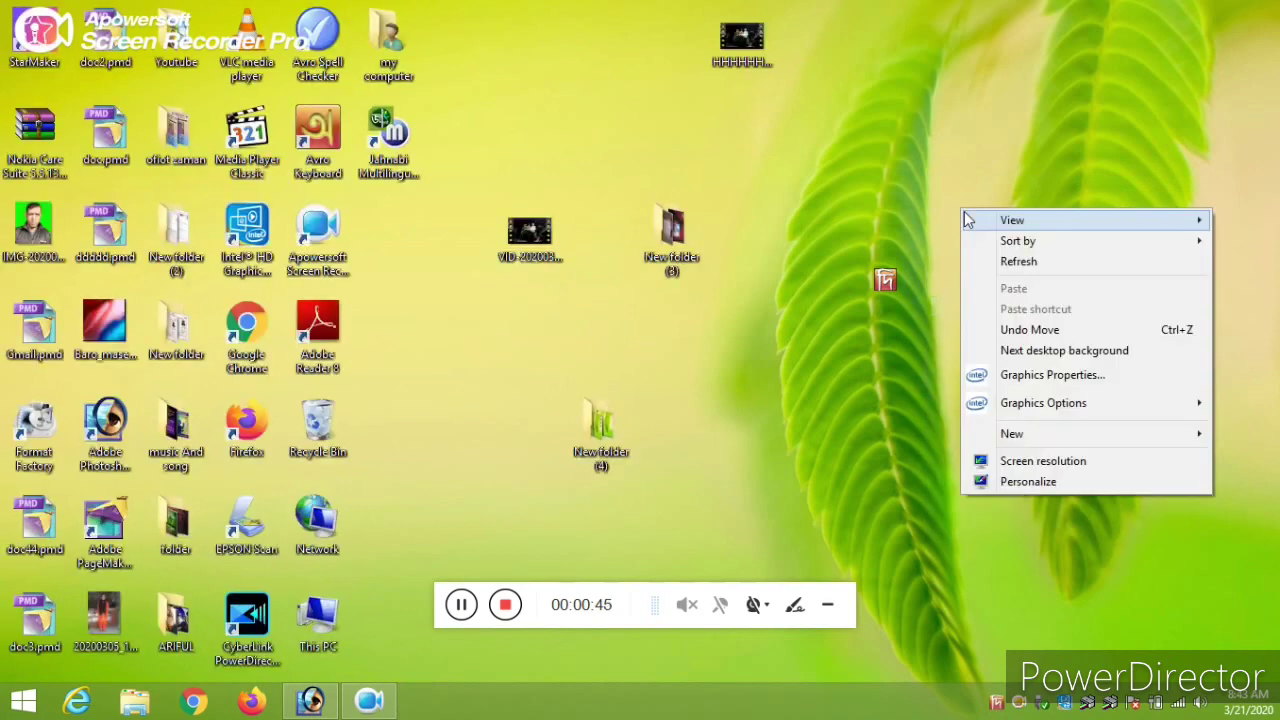
{"action": "left_click", "coordinate": [986, 260]}
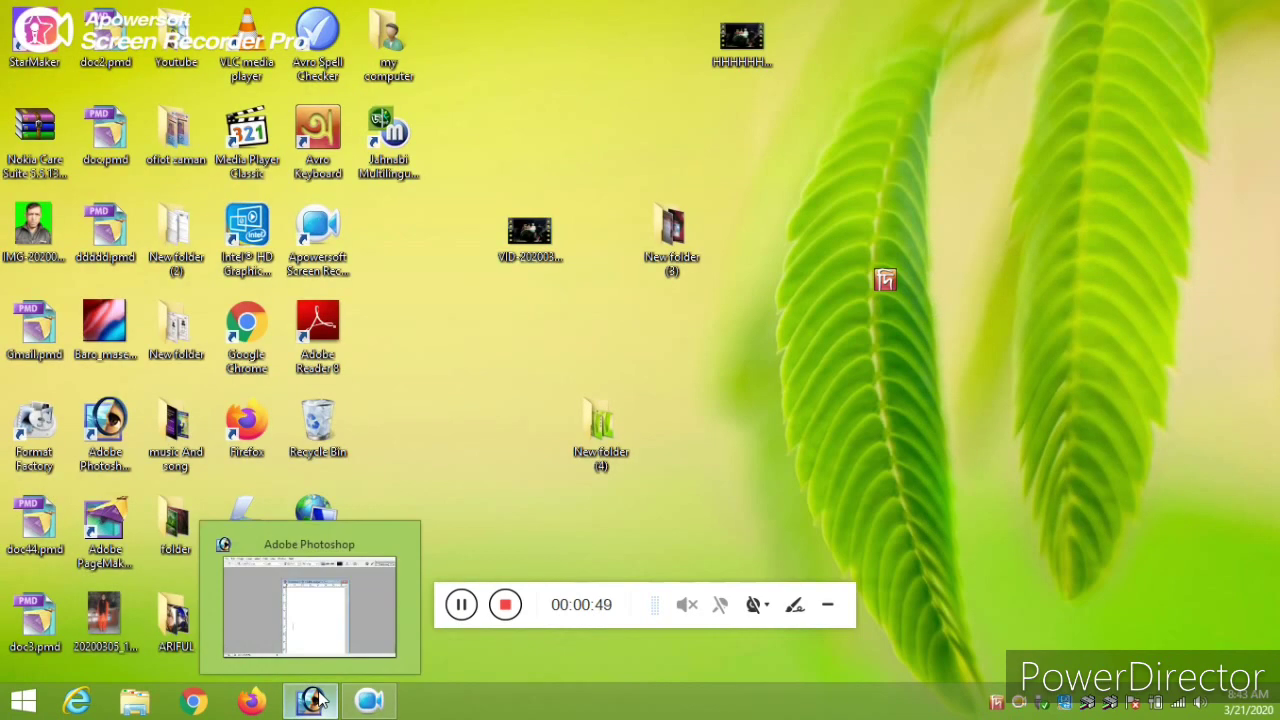
Restore Photoshop from the taskbar, maximize it, and reposition the Untitled-1 document window
{"action": "left_click", "coordinate": [316, 699]}
{"action": "left_click", "coordinate": [440, 450]}
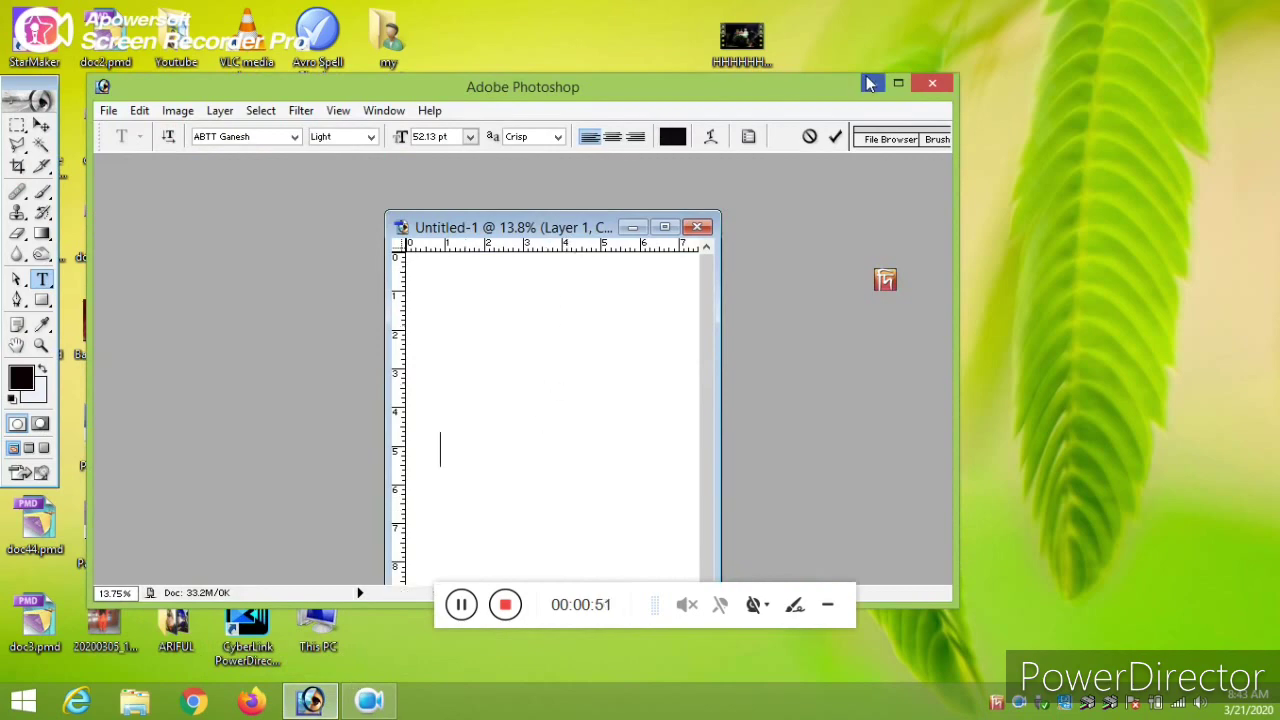
{"action": "left_click", "coordinate": [898, 84]}
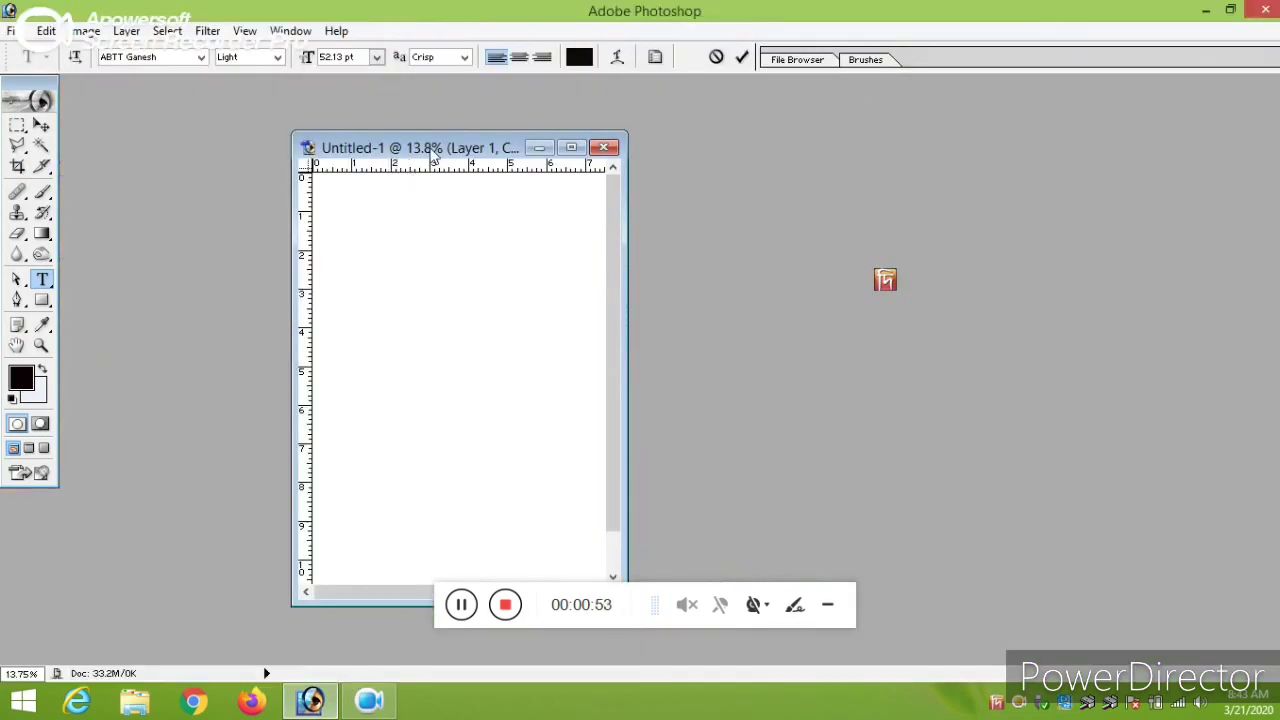
{"action": "mouse_move", "coordinate": [435, 155]}
{"action": "left_mouse_down"}
{"action": "mouse_move", "coordinate": [359, 138]}
{"action": "mouse_move", "coordinate": [311, 158]}
{"action": "left_mouse_up"}
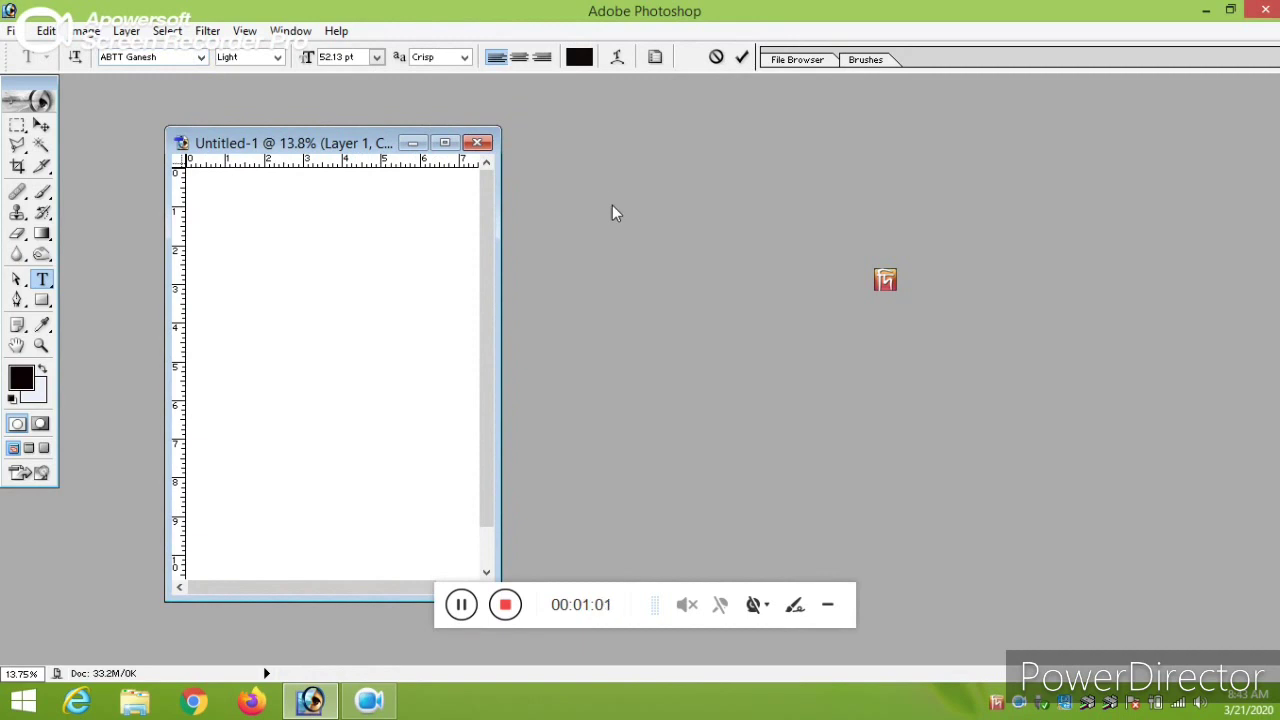
{"action": "left_click", "coordinate": [201, 57]}
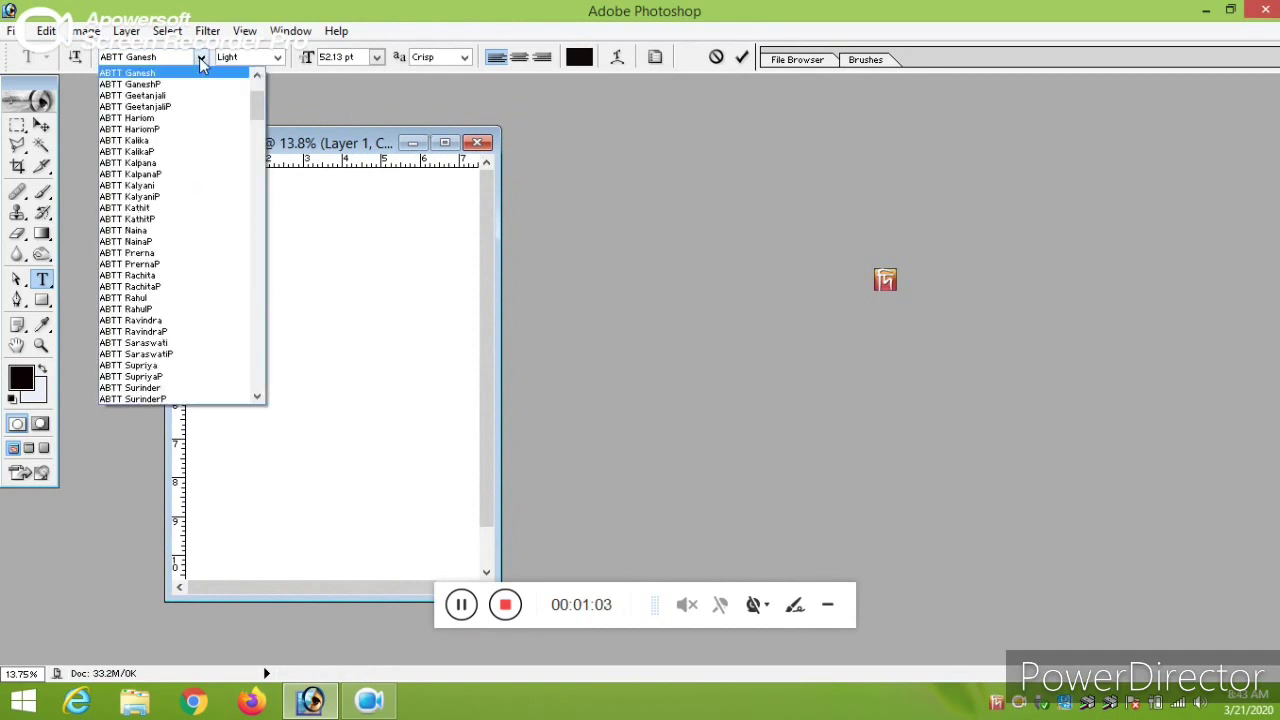
{"action": "left_click_drag", "start_coordinate": [257, 95], "coordinate": [266, 345]}
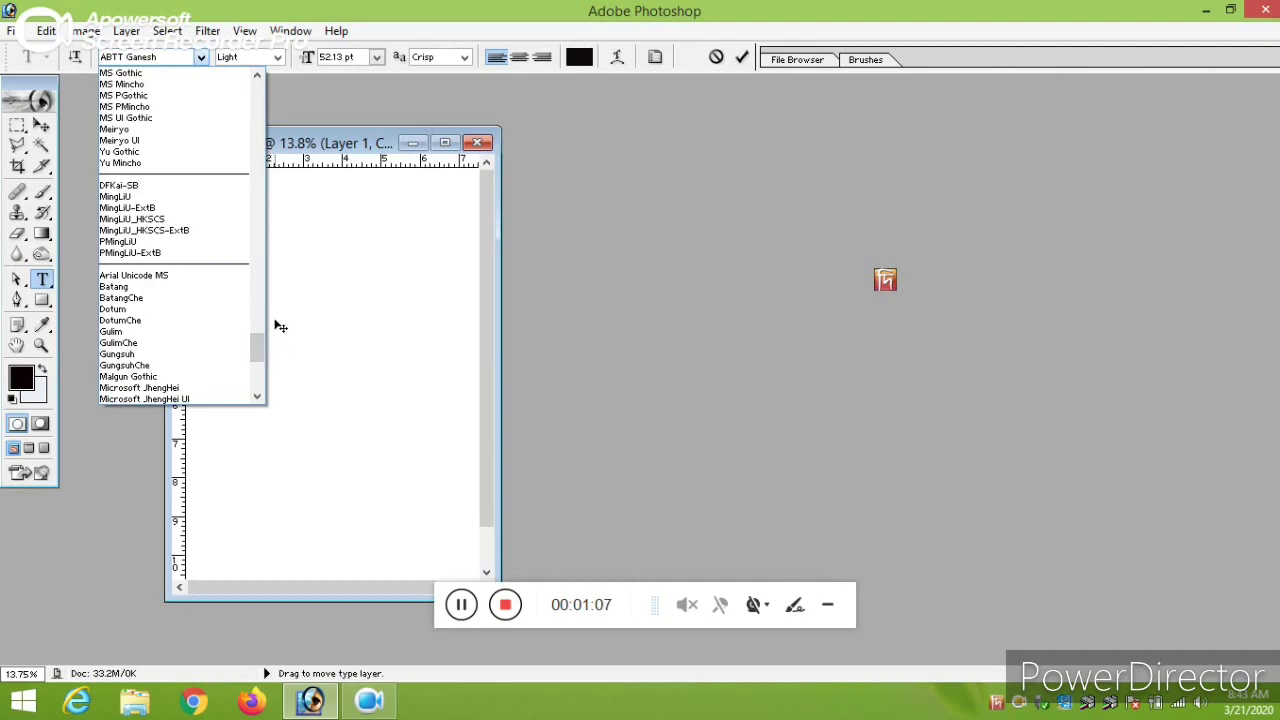
{"action": "left_click_drag", "start_coordinate": [257, 340], "coordinate": [257, 126]}
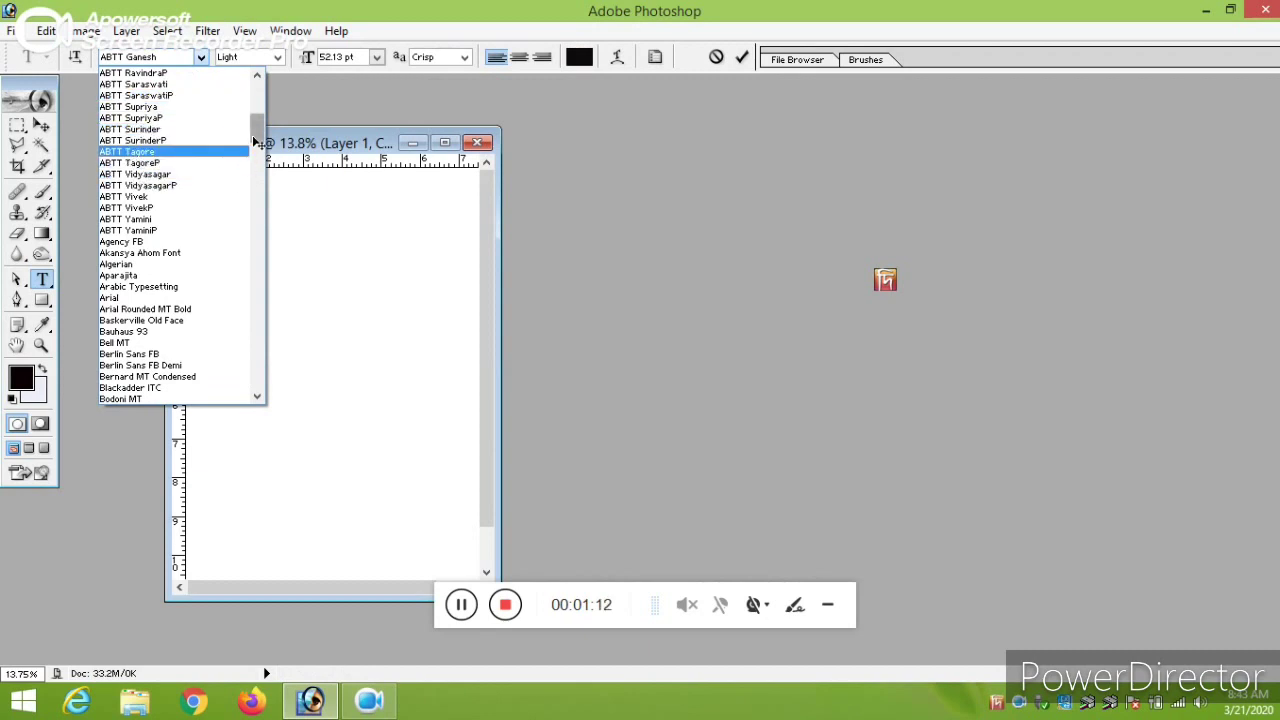
{"action": "left_click_drag", "start_coordinate": [254, 134], "coordinate": [257, 108]}
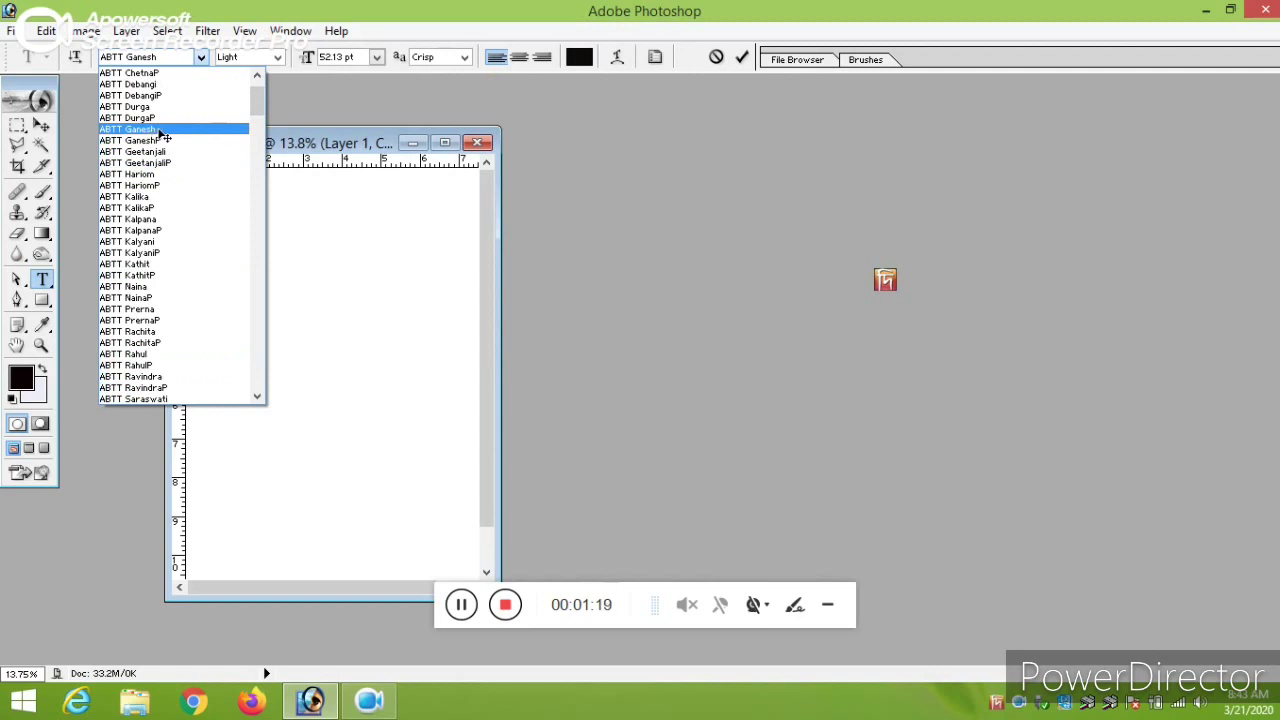
{"action": "left_click", "coordinate": [161, 130]}
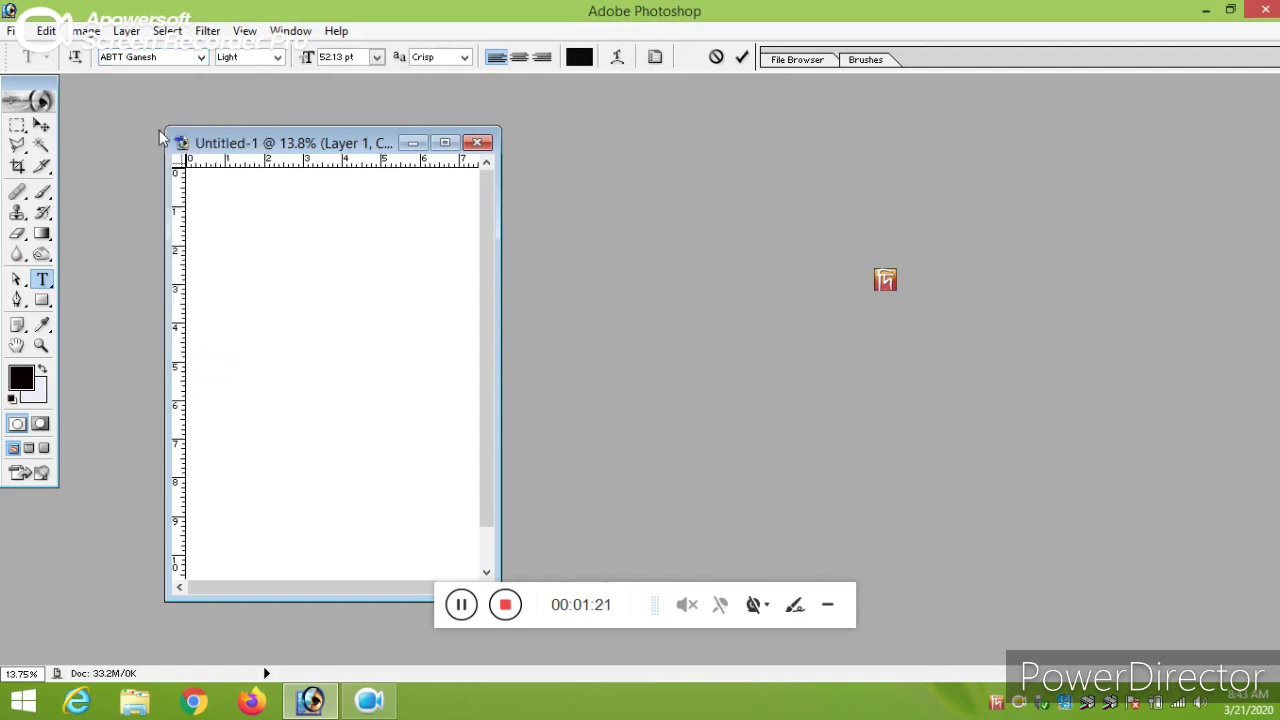
Reposition the Untitled-1 window and type the Assamese text আমাৰ ন in ABTT Ganesh
{"action": "left_click_drag", "start_coordinate": [299, 150], "coordinate": [385, 125]}
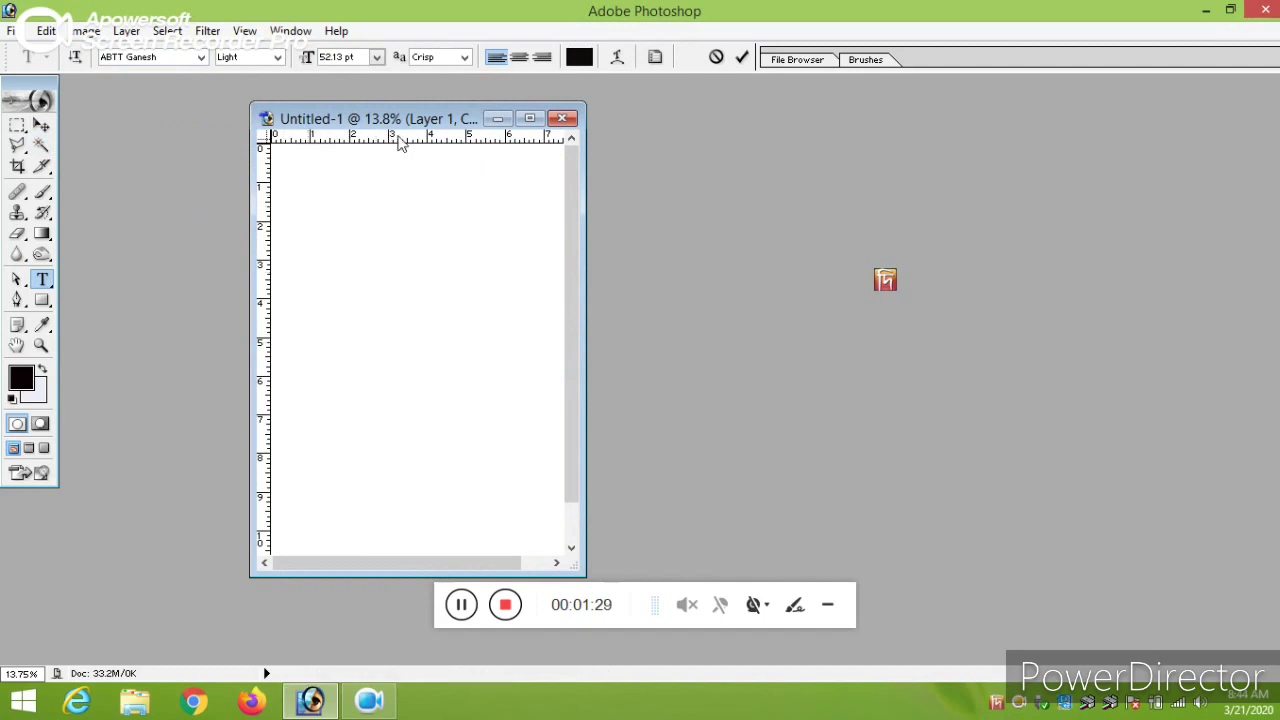
{"action": "left_click_drag", "start_coordinate": [406, 121], "coordinate": [343, 131]}
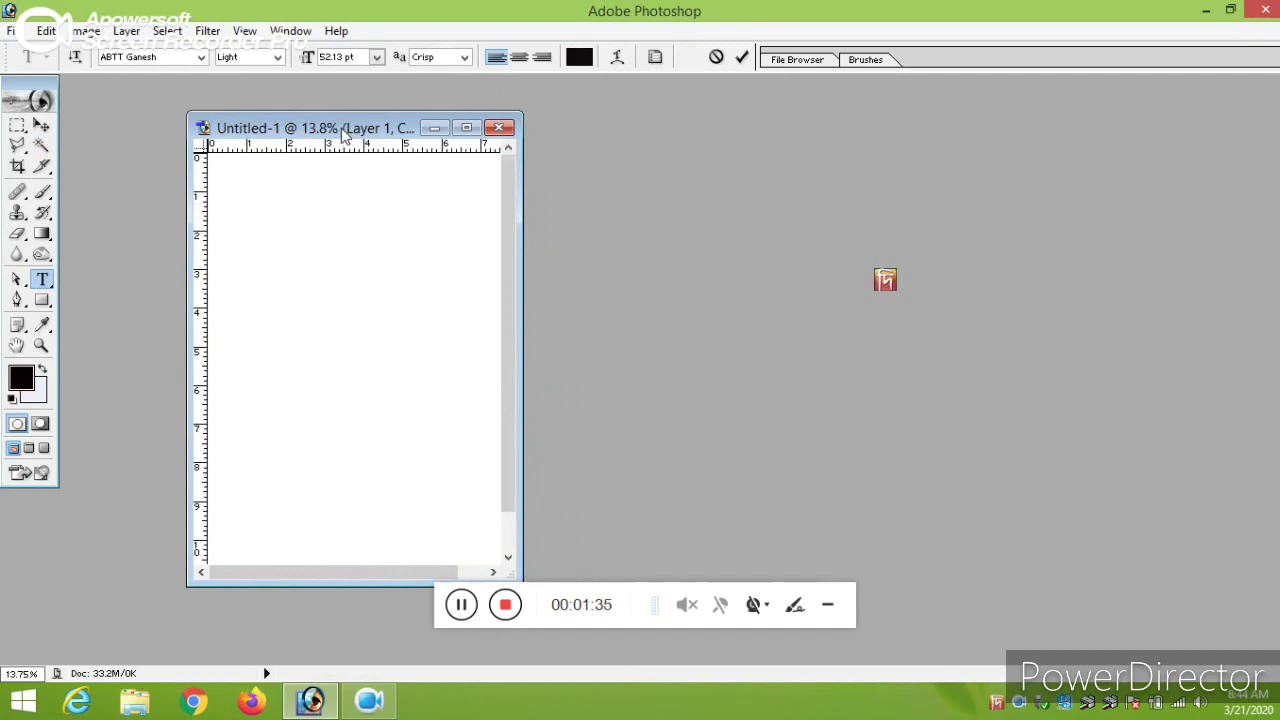
{"action": "type", "text": "আ"}
{"action": "type", "text": "ম"}
{"action": "type", "text": "াৰ"}
{"action": "type", "text": "ম"}
{"action": "type", "text": "ন"}
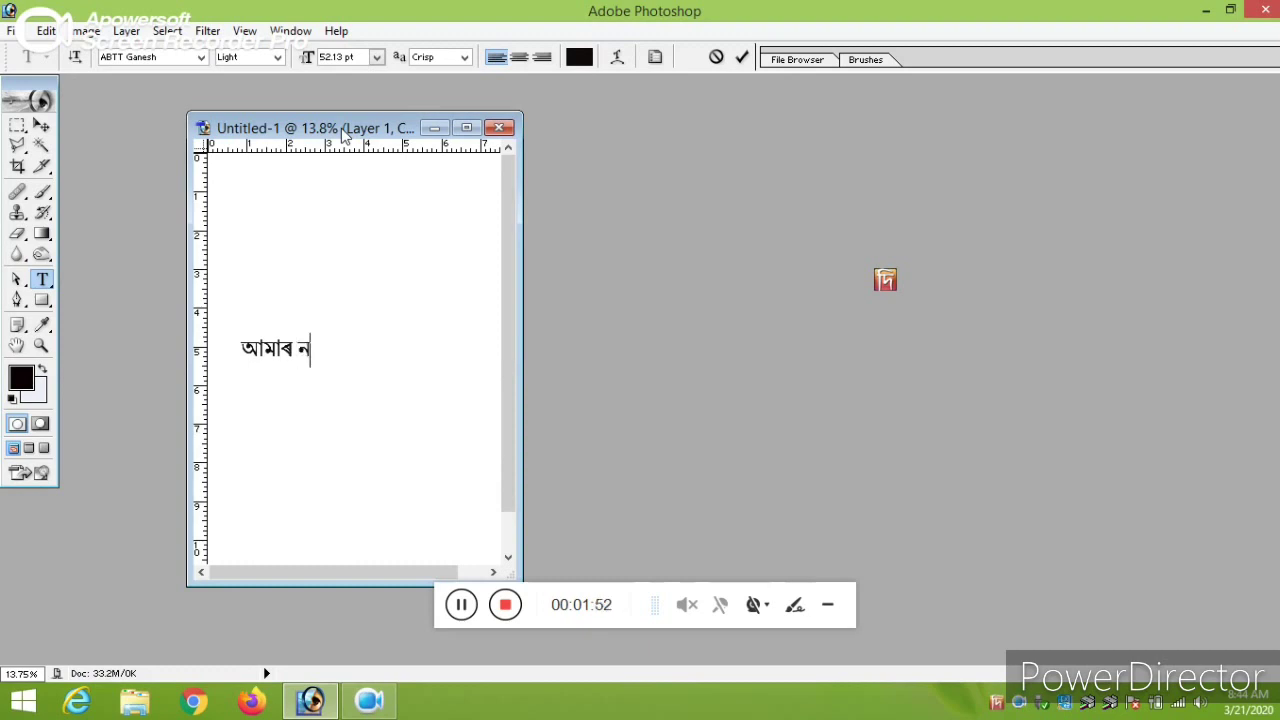
{"action": "type", "text": "ম"}
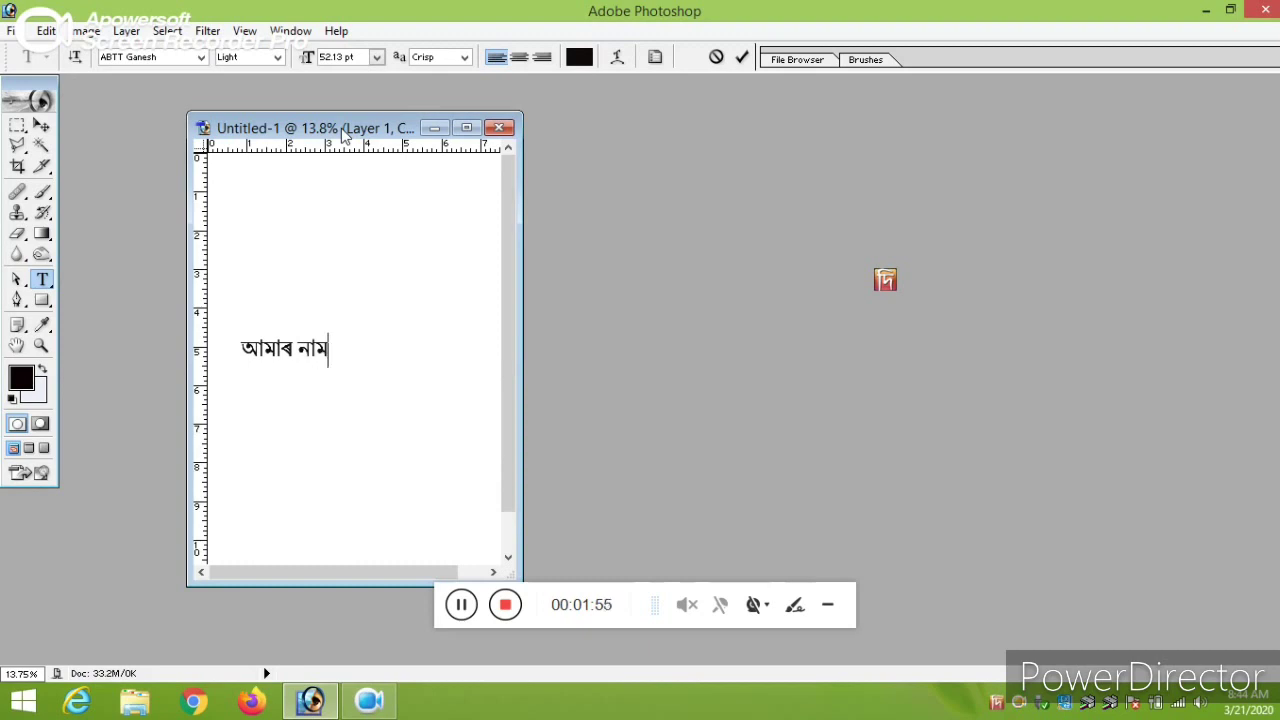